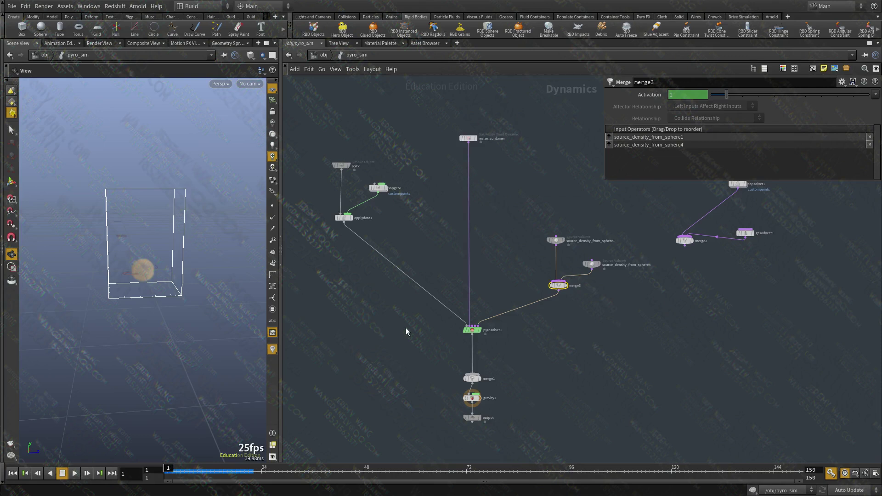
Step: Examine the pyro_sim network's layout and the settings of the SOP Geometry node feeding custompoints
{"action": "middle_click_drag", "start_coordinate": [406, 327], "coordinate": [404, 344]}
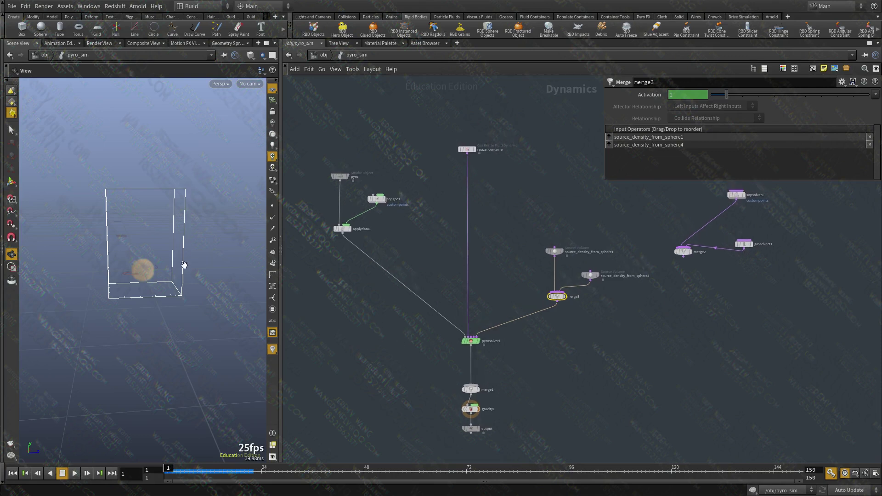
{"action": "left_click_drag", "start_coordinate": [183, 265], "coordinate": [161, 262]}
{"action": "scroll", "coordinate": [161, 262], "scroll_direction": "up", "scroll_amount": 2}
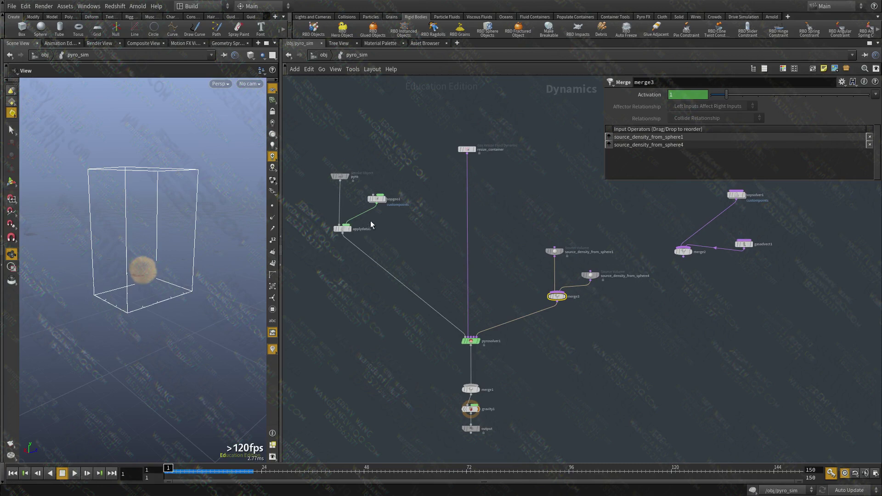
{"action": "left_click", "coordinate": [342, 229]}
{"action": "left_click_drag", "start_coordinate": [423, 189], "coordinate": [372, 213]}
{"action": "middle_click_drag", "start_coordinate": [408, 254], "coordinate": [353, 281]}
{"action": "middle_click_drag", "start_coordinate": [573, 341], "coordinate": [510, 339]}
{"action": "scroll", "coordinate": [541, 333], "scroll_direction": "up", "scroll_amount": 1}
{"action": "scroll", "coordinate": [510, 339], "scroll_direction": "down", "scroll_amount": 2}
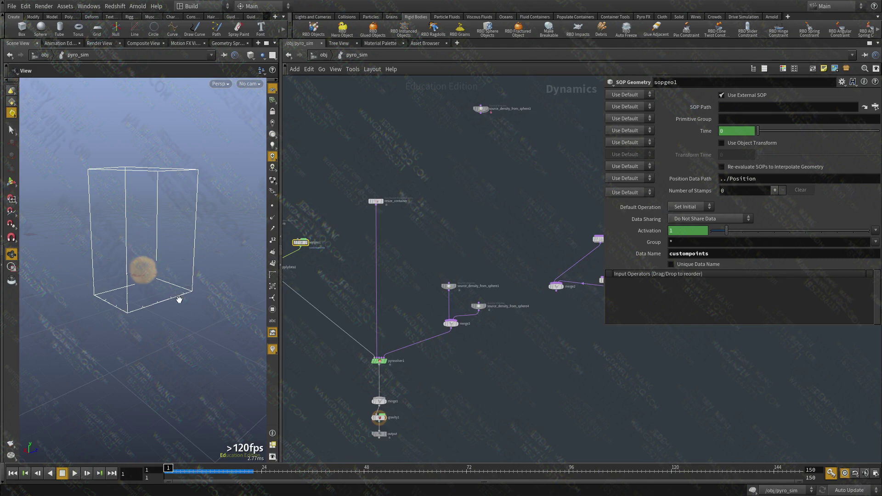
{"action": "middle_click_drag", "start_coordinate": [407, 263], "coordinate": [431, 279]}
{"action": "left_click_drag", "start_coordinate": [156, 245], "coordinate": [187, 243]}
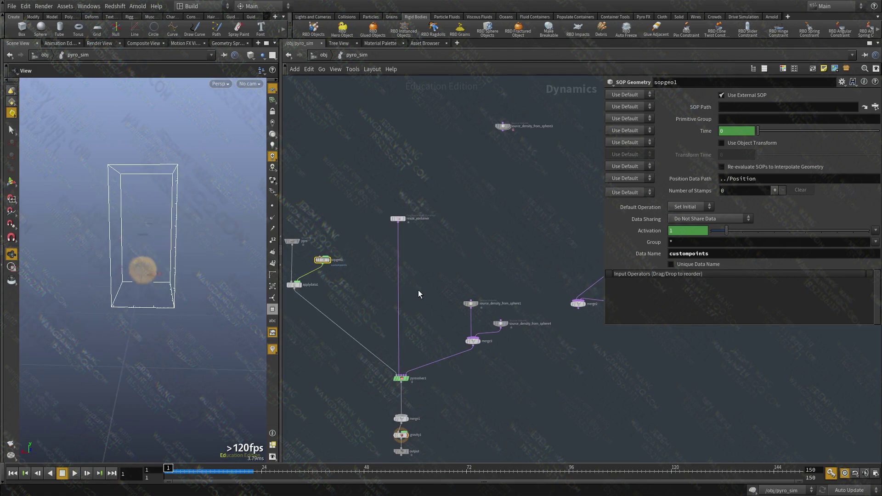
Step: Add a Gas Match Field node to the pyro_sim network beside resize_container
{"action": "scroll", "coordinate": [424, 222], "scroll_direction": "up", "scroll_amount": 5}
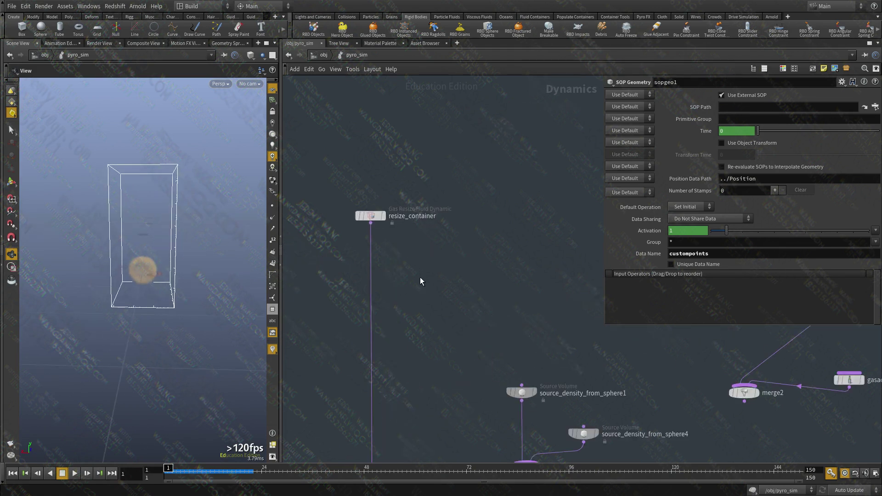
{"action": "middle_click_drag", "start_coordinate": [432, 268], "coordinate": [447, 241]}
{"action": "key", "text": "Tab"}
{"action": "type", "text": "g"}
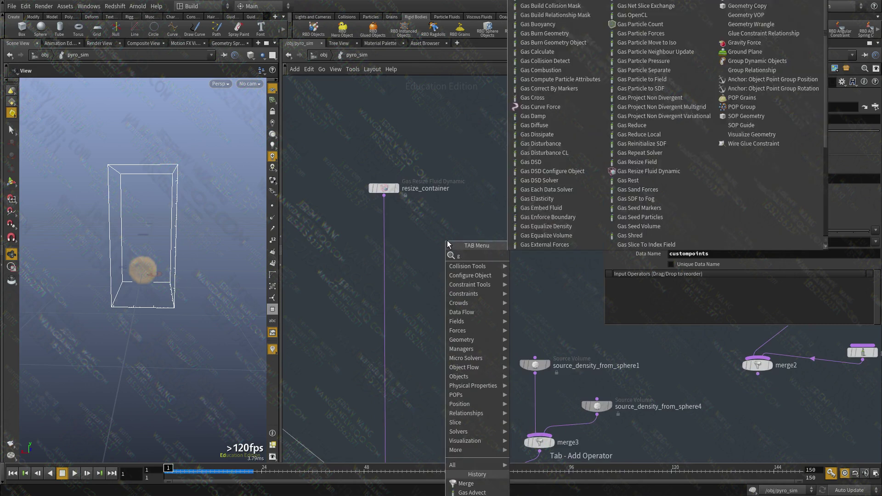
{"action": "type", "text": "as mat"}
{"action": "key", "text": "Return"}
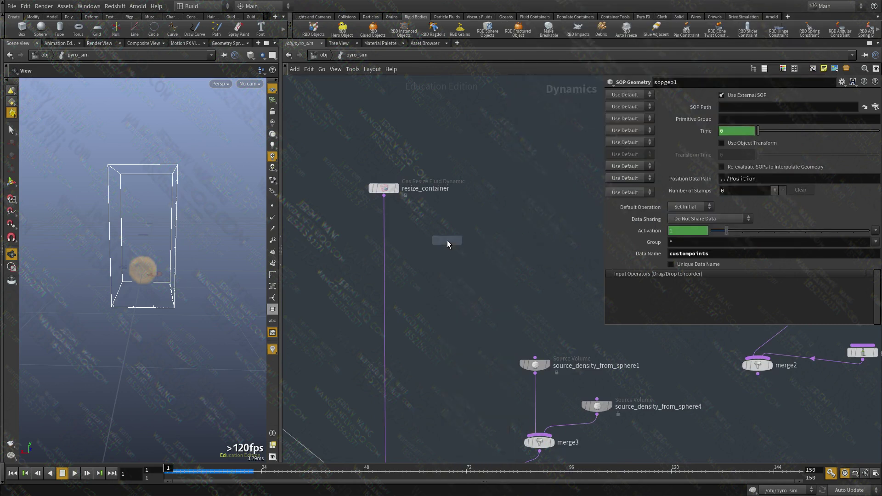
{"action": "left_click", "coordinate": [447, 241]}
Step: Connect the Gas Match Field node's output to an input of pyrosolver1
{"action": "scroll", "coordinate": [448, 243], "scroll_direction": "down", "scroll_amount": 5}
{"action": "scroll", "coordinate": [447, 243], "scroll_direction": "up", "scroll_amount": 2}
{"action": "scroll", "coordinate": [423, 459], "scroll_direction": "up", "scroll_amount": 4}
{"action": "left_click", "coordinate": [395, 417]}
{"action": "left_click", "coordinate": [464, 96]}
{"action": "middle_click_drag", "start_coordinate": [515, 138], "coordinate": [458, 293]}
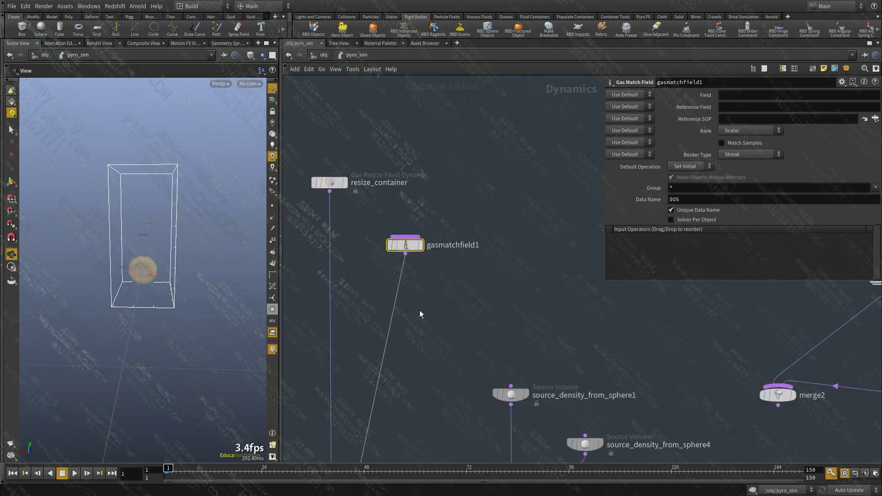
Step: Set the Gas Match Field's Field to newfield and its Reference Field to density
{"action": "left_click_drag", "start_coordinate": [507, 306], "coordinate": [419, 232]}
{"action": "key", "text": "Return"}
{"action": "left_click", "coordinate": [740, 110]}
{"action": "type", "text": "density"}
{"action": "key", "text": "Return"}
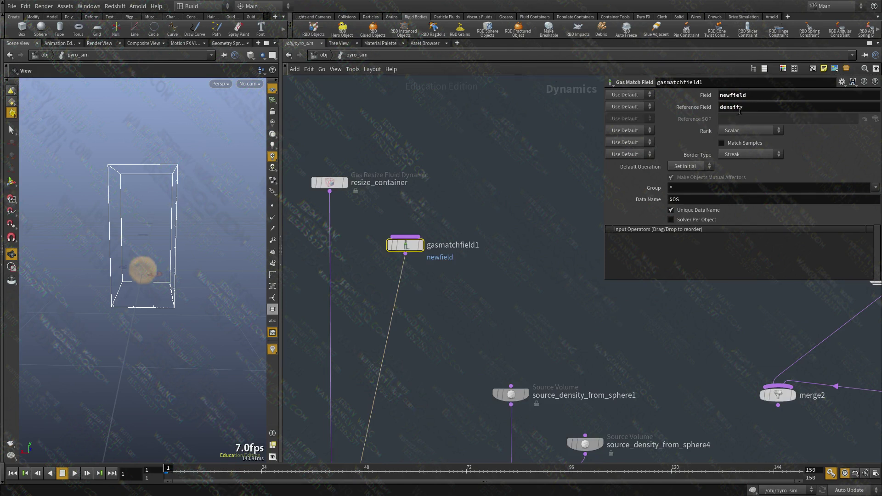
Step: Set the Gas Match Field's Rank and Border Type to Same as Reference and enable Match Samples
{"action": "left_click", "coordinate": [750, 131]}
{"action": "left_click", "coordinate": [740, 177]}
{"action": "left_click", "coordinate": [736, 146]}
{"action": "left_click", "coordinate": [739, 155]}
{"action": "left_click", "coordinate": [741, 201]}
Step: Add a SOP Solver node, connect its output to merge3, and place it beside the merge
{"action": "middle_click_drag", "start_coordinate": [516, 285], "coordinate": [507, 248]}
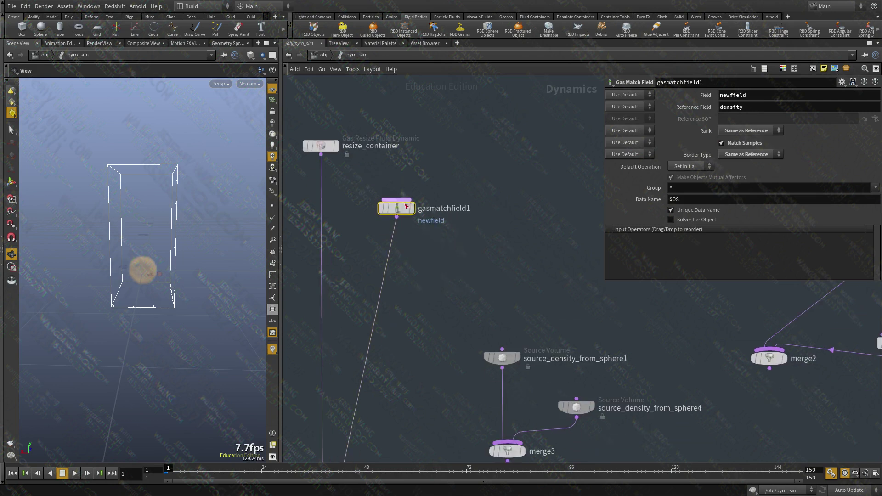
{"action": "scroll", "coordinate": [426, 225], "scroll_direction": "down", "scroll_amount": 3}
{"action": "key", "text": "Tab"}
{"action": "type", "text": "sopso"}
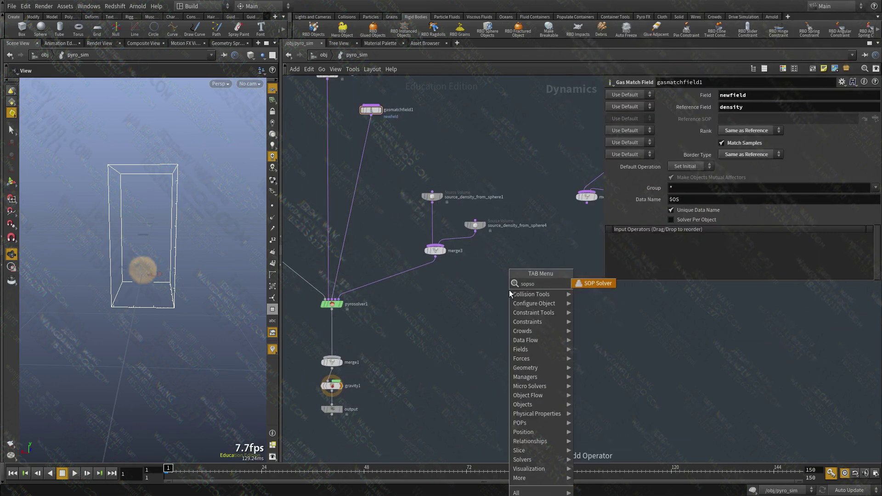
{"action": "key", "text": "Return"}
{"action": "left_click", "coordinate": [509, 291]}
{"action": "left_click", "coordinate": [435, 256]}
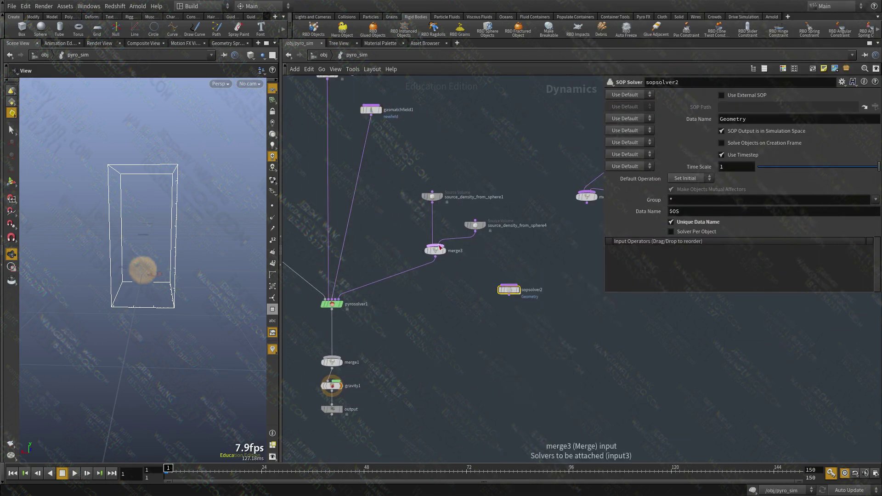
{"action": "left_click", "coordinate": [530, 300]}
{"action": "left_click_drag", "start_coordinate": [511, 290], "coordinate": [527, 251]}
{"action": "middle_click_drag", "start_coordinate": [532, 289], "coordinate": [511, 318]}
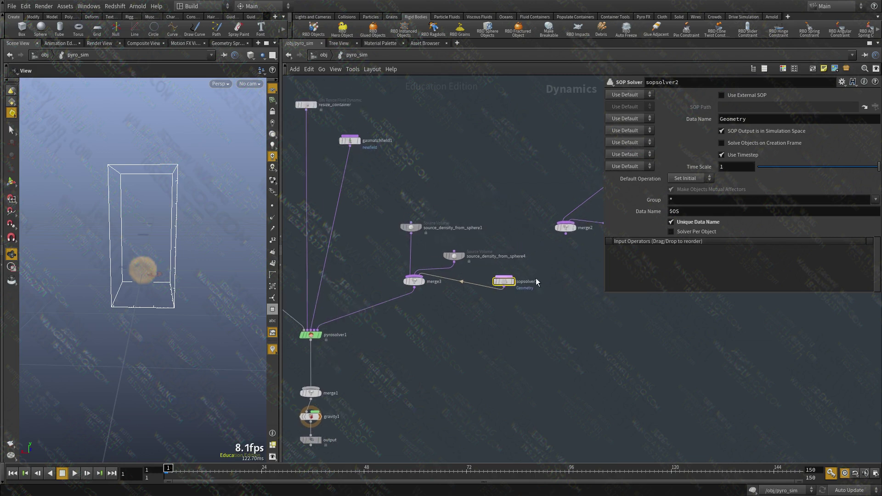
Step: Bypass source_density_from_sphere4 and move it above the other density source
{"action": "scroll", "coordinate": [526, 275], "scroll_direction": "up", "scroll_amount": 1}
{"action": "left_click_drag", "start_coordinate": [441, 252], "coordinate": [467, 217]}
{"action": "left_click_drag", "start_coordinate": [470, 179], "coordinate": [472, 266]}
{"action": "key", "text": "b"}
{"action": "left_click_drag", "start_coordinate": [465, 216], "coordinate": [472, 164]}
Step: Set the new SOP Solver's Data Name to newfield, matching the field name in gasmatchfield1
{"action": "left_click", "coordinate": [501, 281]}
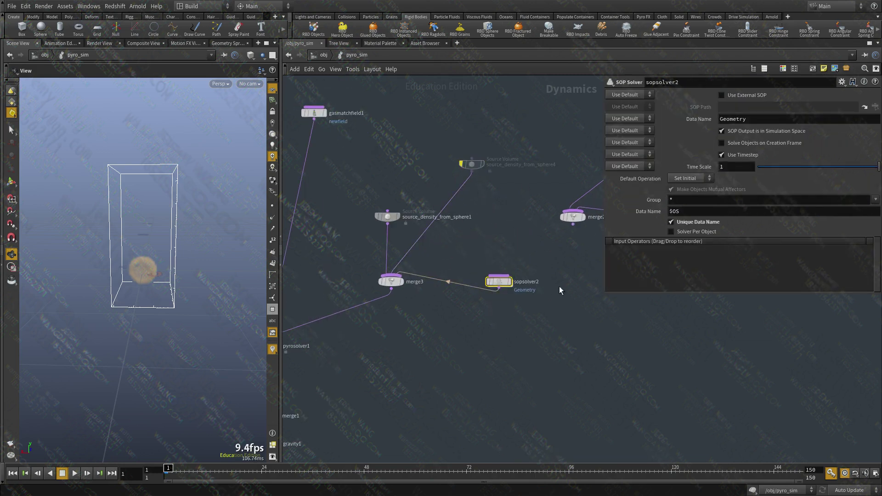
{"action": "double_click", "coordinate": [727, 116]}
{"action": "left_click", "coordinate": [314, 113]}
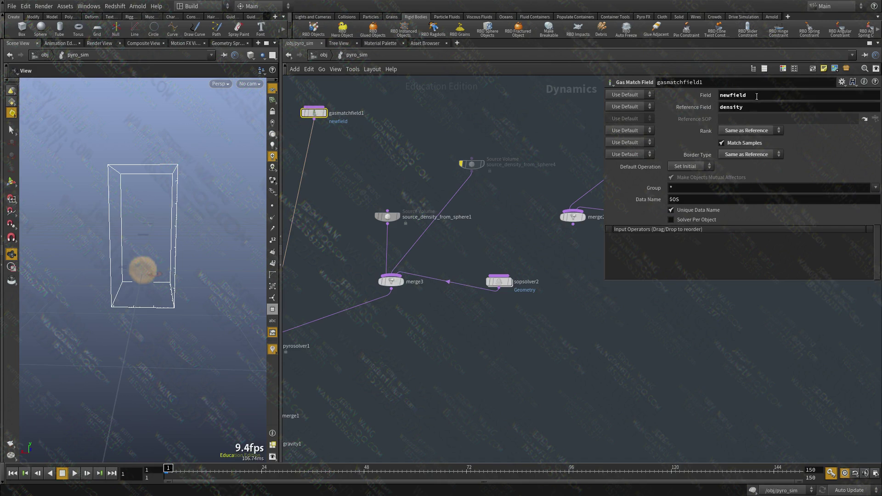
{"action": "left_click", "coordinate": [499, 281]}
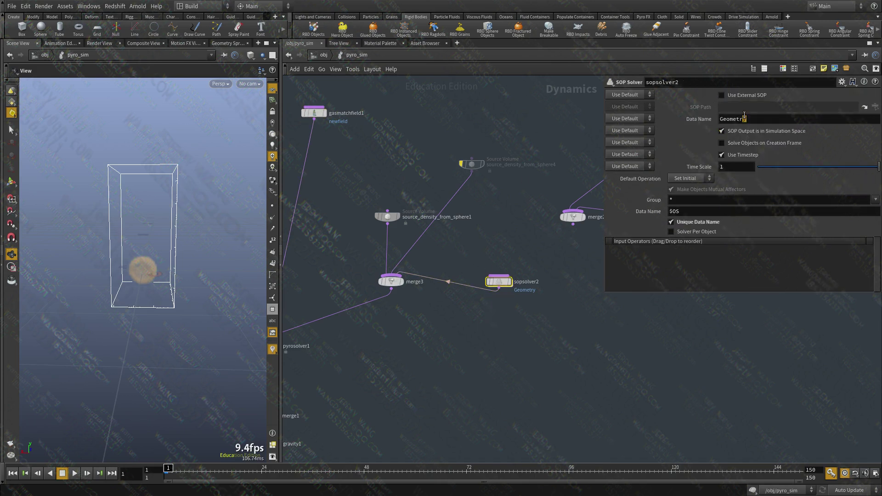
{"action": "key", "text": "ctrl+a"}
{"action": "type", "text": "newfield"}
{"action": "middle_click_drag", "start_coordinate": [505, 352], "coordinate": [476, 381]}
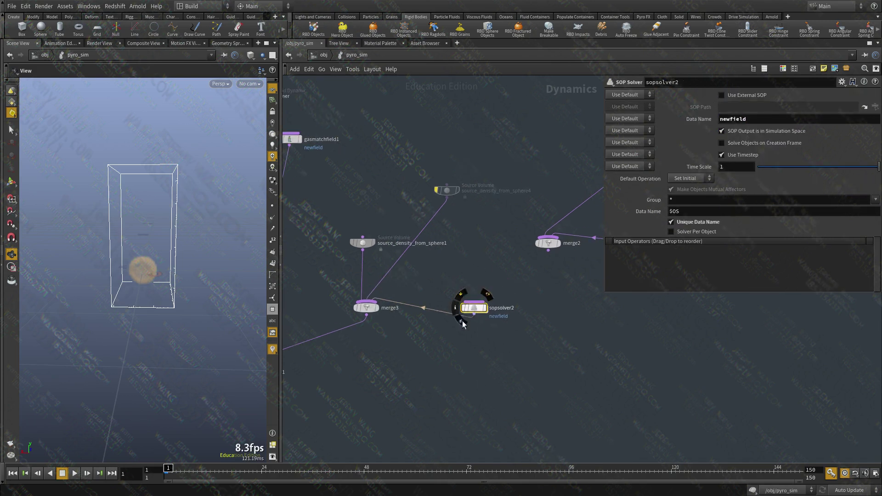
Step: Play the simulation and stop it at frame 18
{"action": "middle_click_drag", "start_coordinate": [449, 339], "coordinate": [463, 311]}
{"action": "scroll", "coordinate": [435, 345], "scroll_direction": "down", "scroll_amount": 2}
{"action": "middle_click_drag", "start_coordinate": [368, 400], "coordinate": [466, 348]}
{"action": "left_click", "coordinate": [74, 473]}
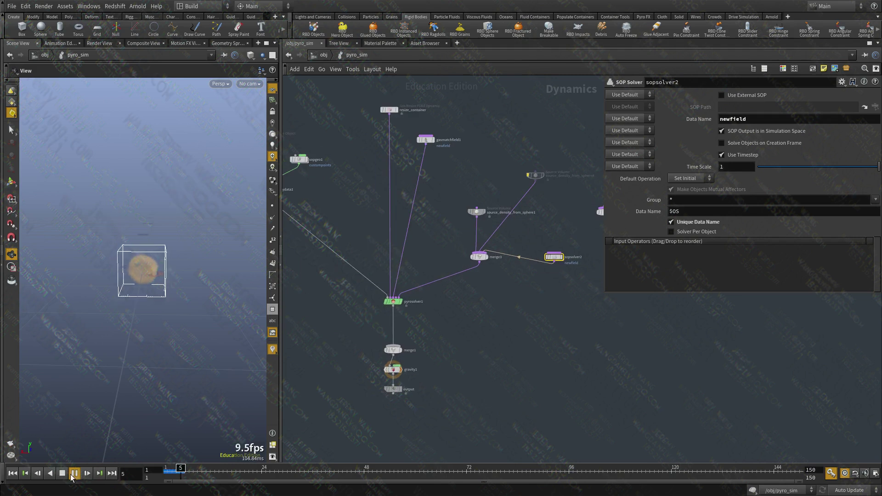
{"action": "left_click", "coordinate": [72, 477]}
Step: Open the sopsolver2 network and bring its dop_geometry node into view
{"action": "middle_click_drag", "start_coordinate": [580, 272], "coordinate": [473, 308]}
{"action": "scroll", "coordinate": [472, 307], "scroll_direction": "up", "scroll_amount": 2}
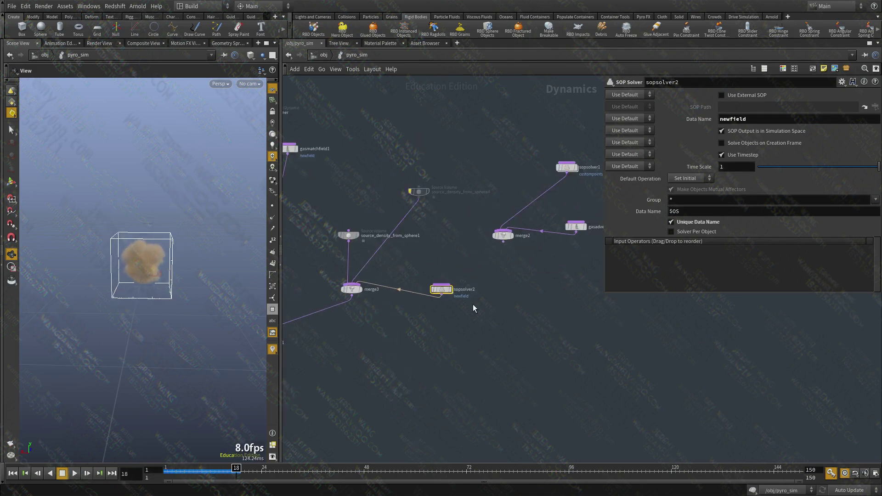
{"action": "double_click", "coordinate": [444, 292]}
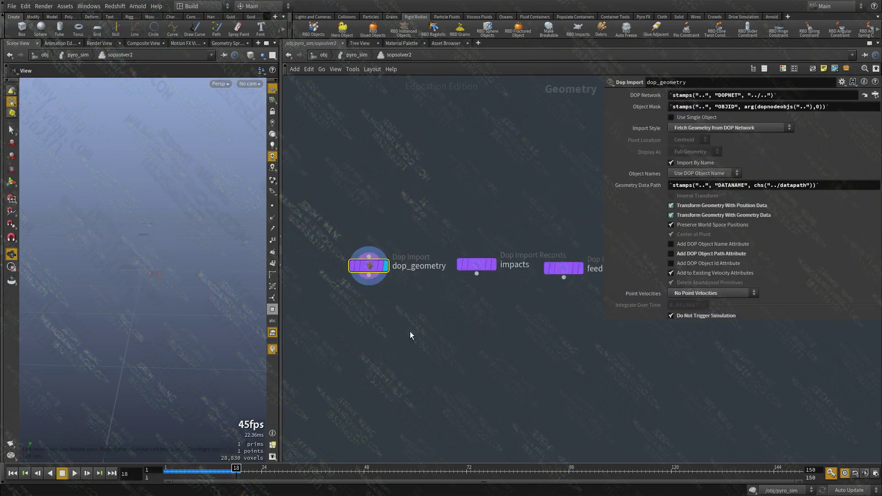
{"action": "middle_click", "coordinate": [404, 218]}
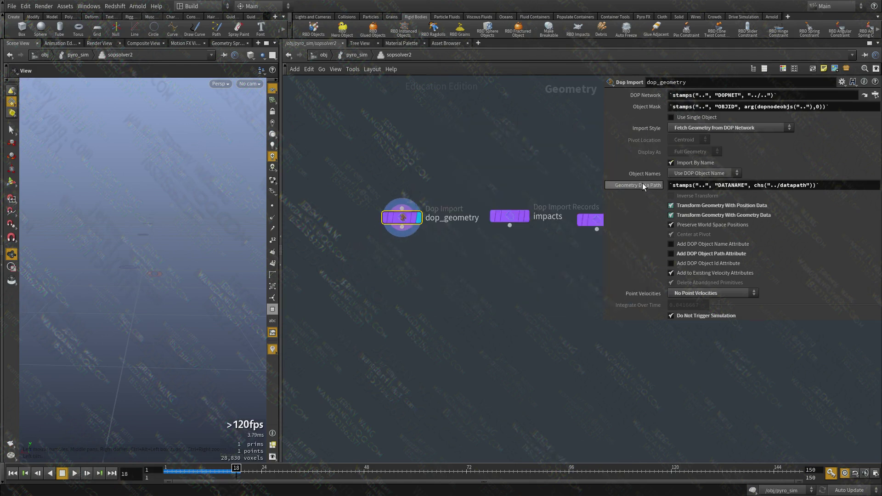
Step: Check what dop_geometry's Geometry Data Path expression evaluates to, leaving the expression in place
{"action": "middle_click", "coordinate": [642, 184]}
{"action": "scroll", "coordinate": [468, 320], "scroll_direction": "down", "scroll_amount": 2}
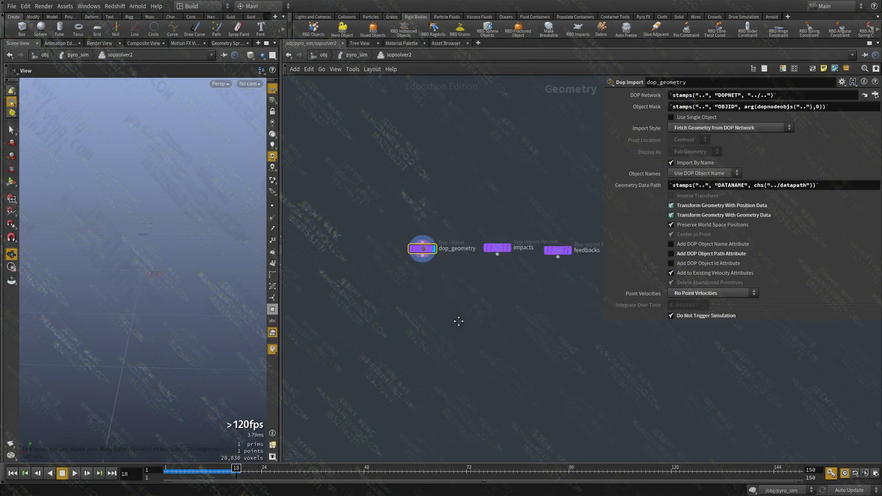
{"action": "left_click", "coordinate": [631, 185]}
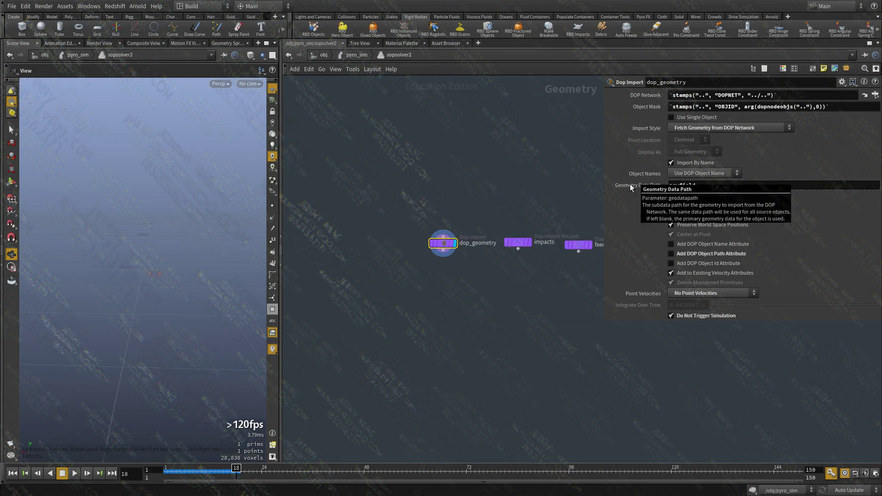
{"action": "left_click", "coordinate": [632, 185]}
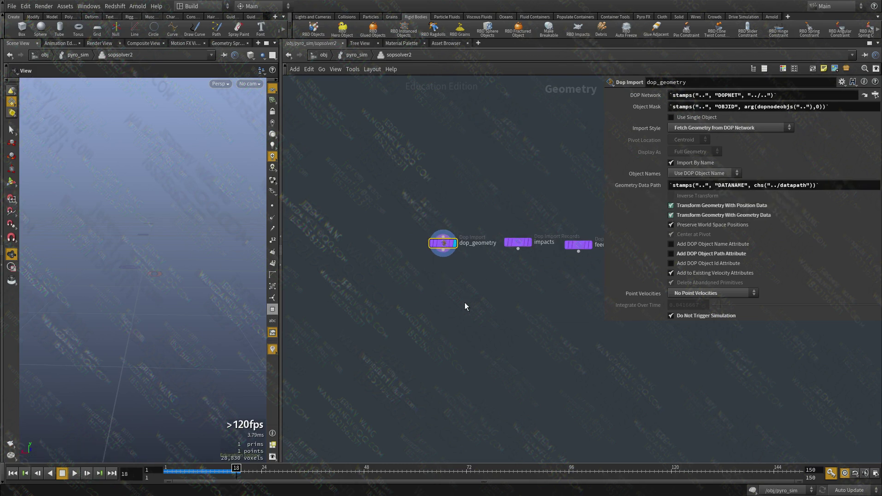
Step: Duplicate the dop_geometry node and set the copy's Geometry Data Path to density
{"action": "key", "text": "ctrl+v"}
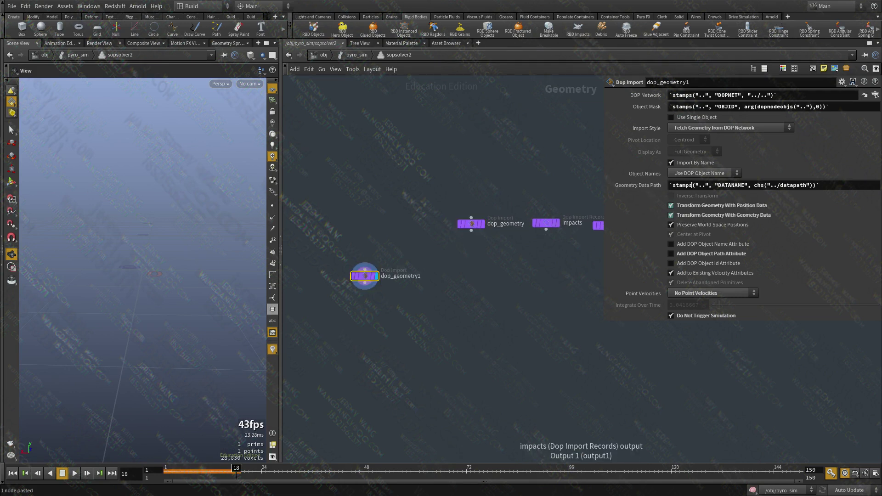
{"action": "left_click", "coordinate": [691, 185]}
{"action": "type", "text": "density"}
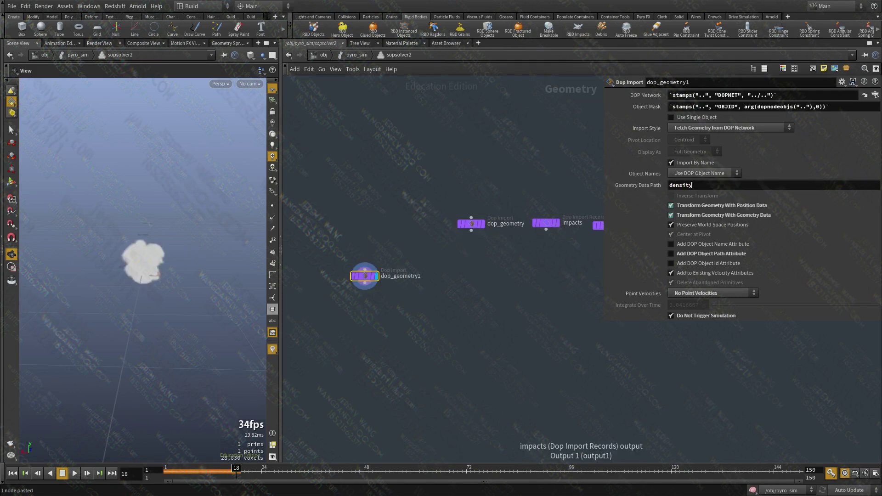
Step: Add a Scatter node after dop_geometry1, set Force Total Count to 20, and display its points
{"action": "middle_click_drag", "start_coordinate": [413, 357], "coordinate": [437, 289]}
{"action": "key", "text": "Tab"}
{"action": "type", "text": "sca"}
{"action": "left_click", "coordinate": [511, 210]}
{"action": "left_click", "coordinate": [377, 282]}
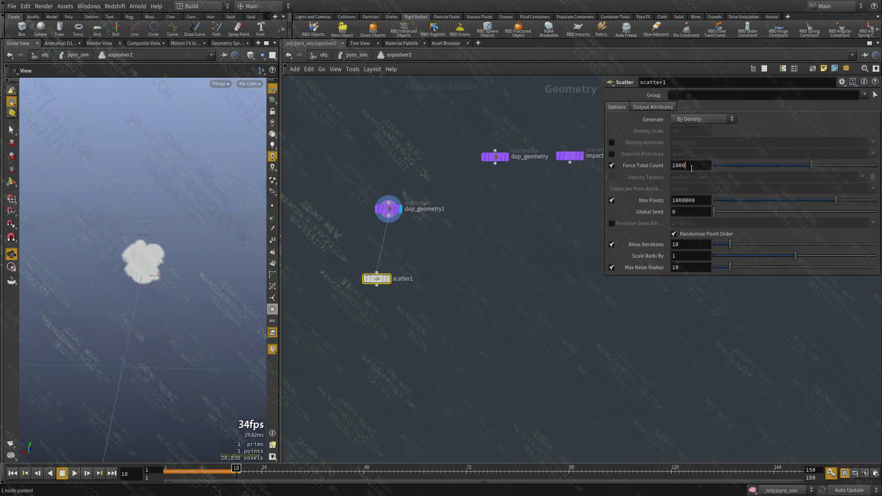
{"action": "key", "text": "Return"}
{"action": "middle_click_drag", "start_coordinate": [413, 345], "coordinate": [416, 321]}
{"action": "key", "text": "r"}
Step: Add a VDB from Particles node, connect it to scatter1, and display its result
{"action": "key", "text": "Tab"}
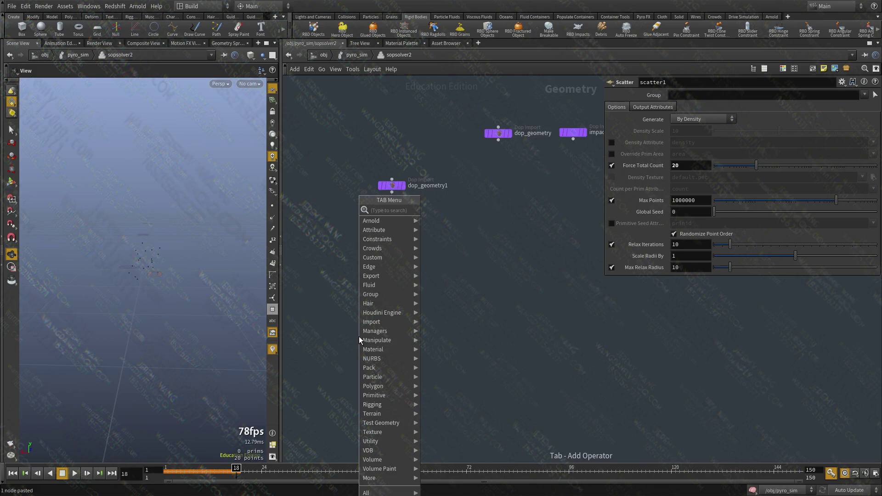
{"action": "type", "text": "vdb fr"}
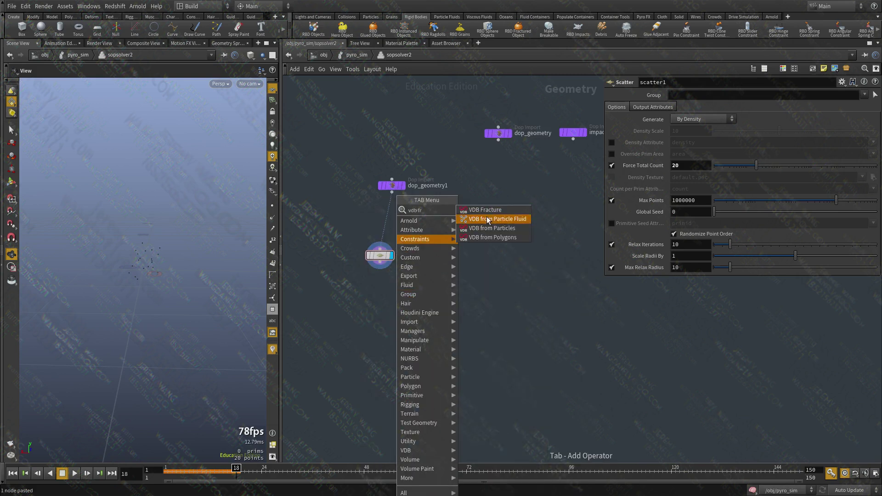
{"action": "left_click", "coordinate": [495, 228]}
{"action": "left_click", "coordinate": [406, 308]}
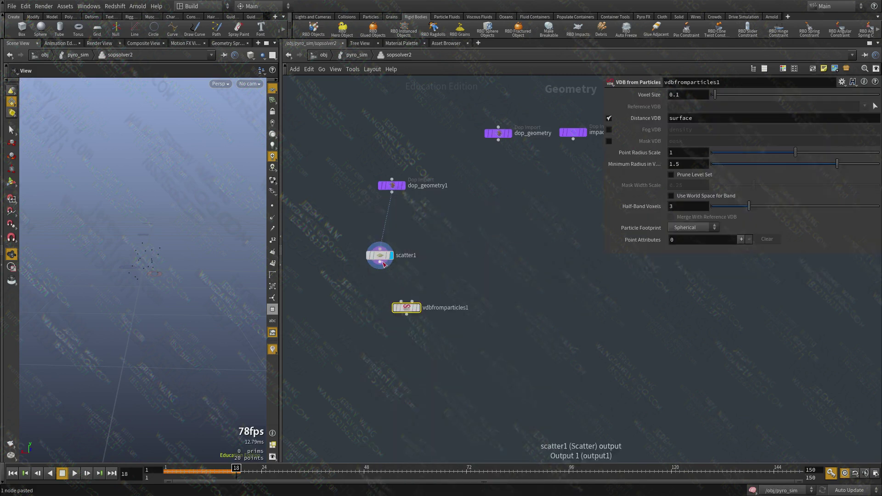
{"action": "left_click", "coordinate": [381, 262]}
{"action": "left_click", "coordinate": [401, 302]}
{"action": "key", "text": "r"}
{"action": "middle_click_drag", "start_coordinate": [391, 361], "coordinate": [384, 374]}
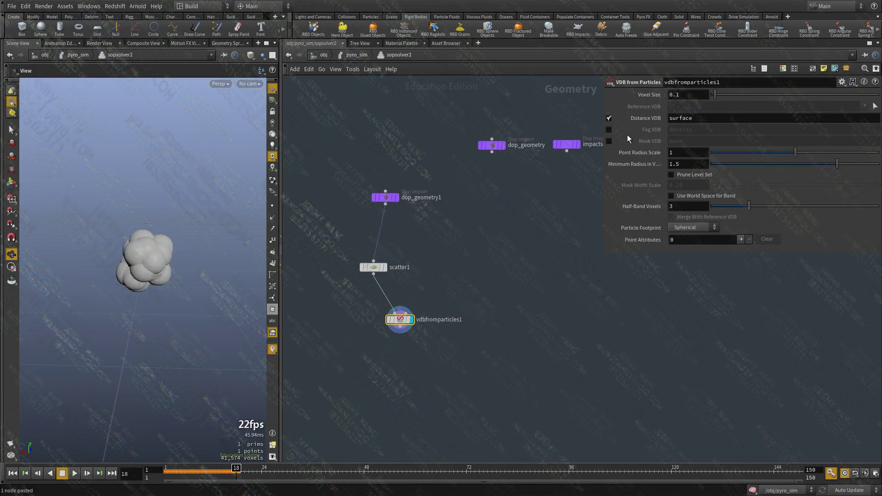
Step: Enable the density Fog VDB output and disable the Distance VDB on vdbfromparticles1
{"action": "left_click", "coordinate": [608, 129]}
{"action": "left_click", "coordinate": [609, 118]}
{"action": "middle_click_drag", "start_coordinate": [521, 258], "coordinate": [511, 271]}
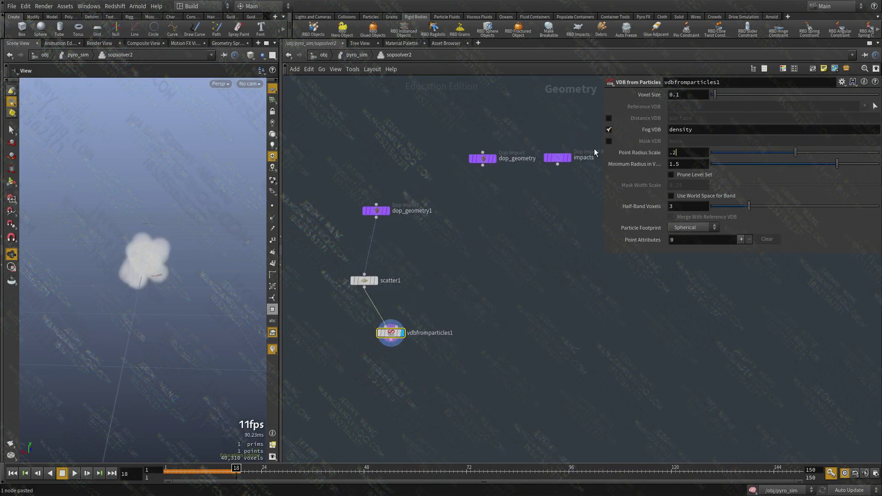
Step: Try Point Radius Scale values of .2 and .5 on vdbfromparticles1, and settle on .4
{"action": "key", "text": "Return"}
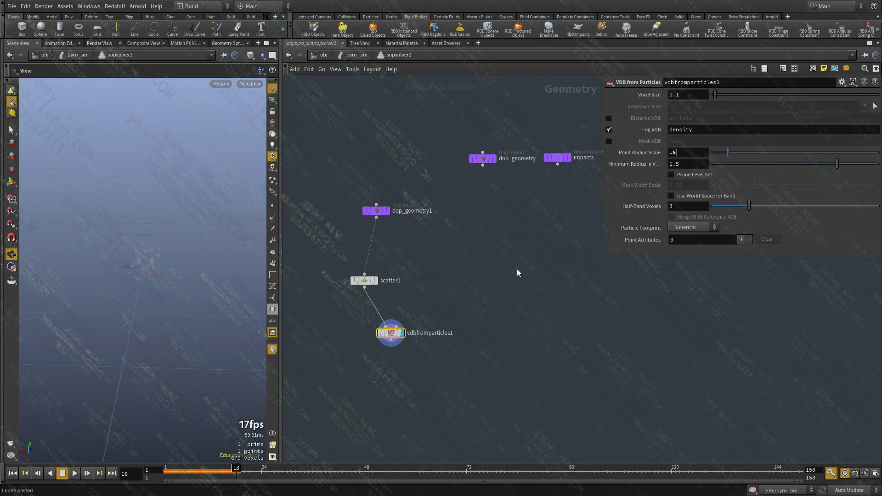
{"action": "key", "text": "Return"}
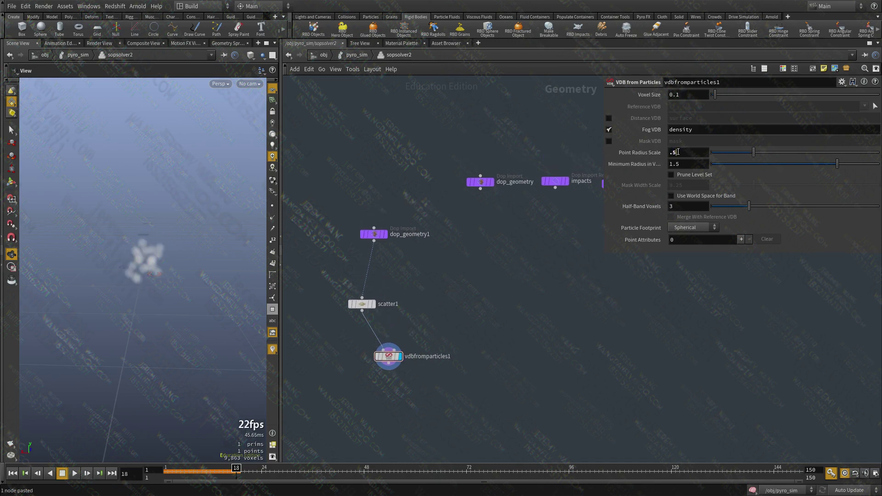
{"action": "type", "text": ".4"}
{"action": "key", "text": "Return"}
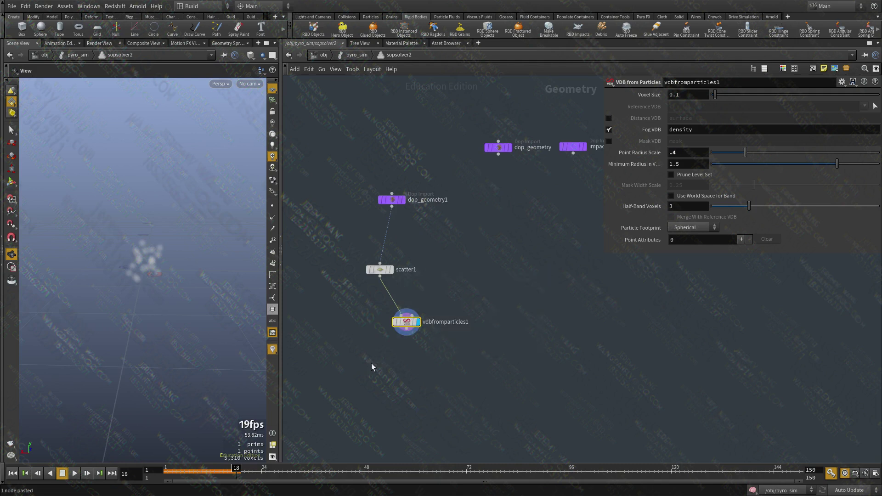
Step: Name the Fog VDB output newfield on vdbfromparticles1, and inspect dop_geometry's node info to compare the volume name
{"action": "left_click_drag", "start_coordinate": [708, 131], "coordinate": [489, 137]}
{"action": "type", "text": "newfield"}
{"action": "middle_click", "coordinate": [407, 322]}
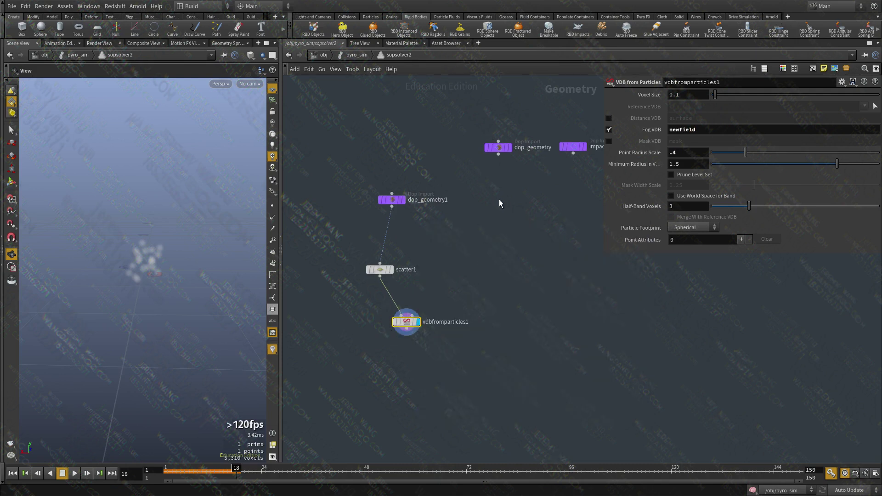
{"action": "left_click", "coordinate": [478, 152]}
{"action": "left_click", "coordinate": [498, 148]}
{"action": "left_click_drag", "start_coordinate": [499, 148], "coordinate": [497, 165]}
{"action": "scroll", "coordinate": [498, 165], "scroll_direction": "up", "scroll_amount": 1}
{"action": "middle_click", "coordinate": [498, 168]}
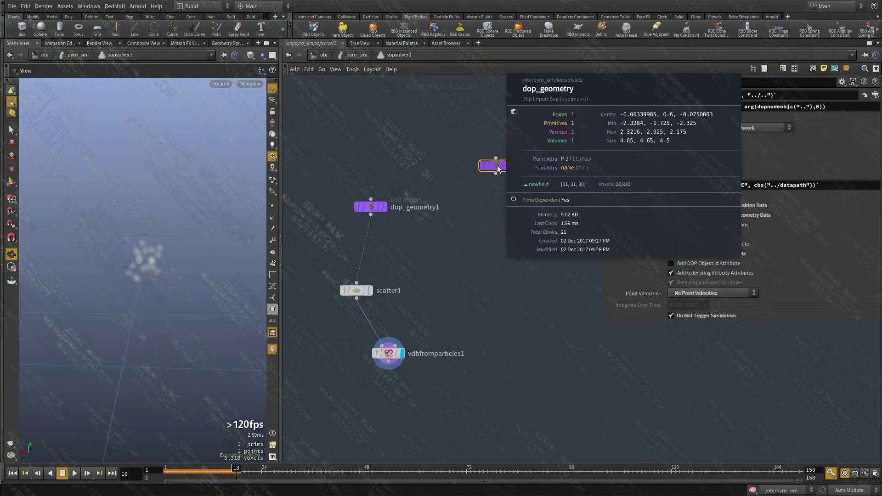
Step: Add a Volume Mix node below vdbfromparticles1 and dop_geometry
{"action": "middle_click_drag", "start_coordinate": [470, 405], "coordinate": [485, 325]}
{"action": "key", "text": "Tab"}
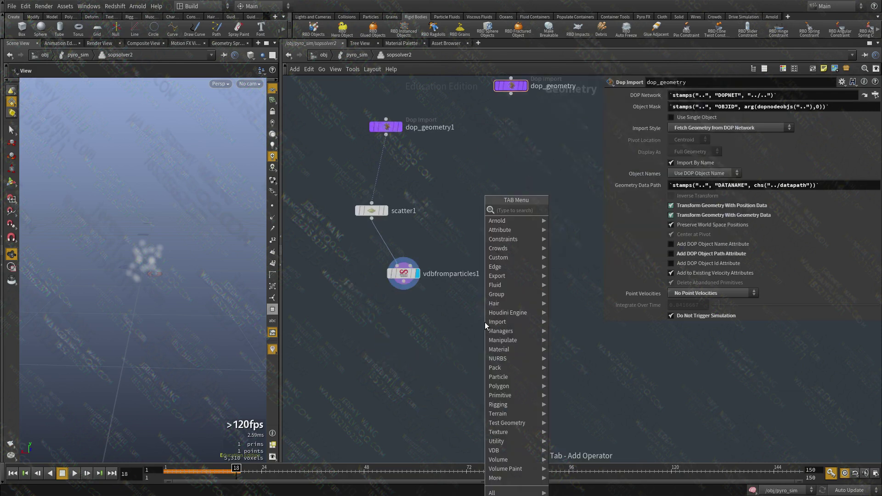
{"action": "type", "text": "volumev"}
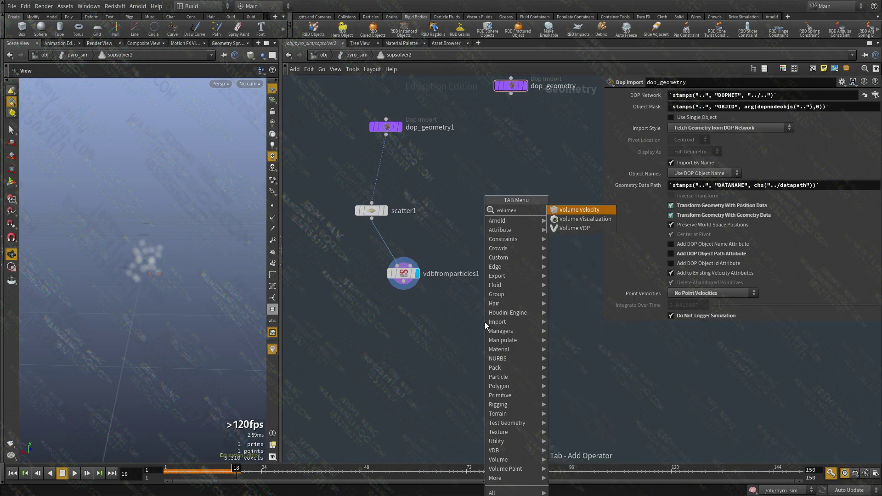
{"action": "key", "text": "BackSpace"}
{"action": "type", "text": "mix"}
{"action": "key", "text": "Return"}
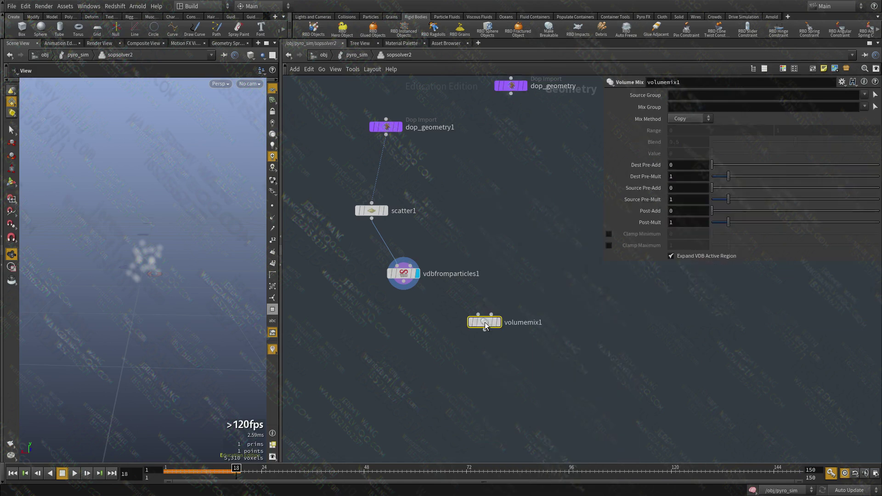
Step: Connect dop_geometry to volumemix1's first input and vdbfromparticles1 to its second, and display volumemix1
{"action": "left_click", "coordinate": [478, 314]}
{"action": "left_click", "coordinate": [510, 94]}
{"action": "left_click", "coordinate": [491, 315]}
{"action": "left_click", "coordinate": [404, 289]}
{"action": "left_click", "coordinate": [404, 274]}
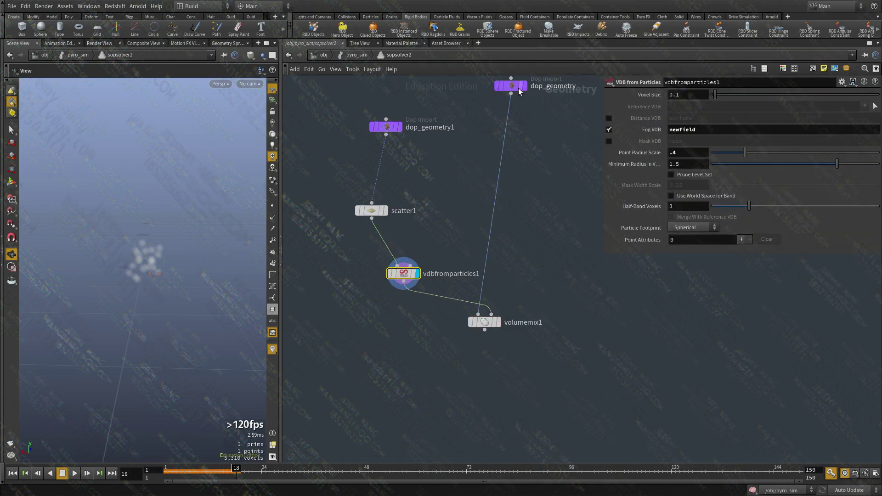
{"action": "left_click_drag", "start_coordinate": [510, 86], "coordinate": [500, 104]}
{"action": "left_click_drag", "start_coordinate": [541, 245], "coordinate": [485, 348]}
{"action": "left_click", "coordinate": [498, 322]}
{"action": "middle_click_drag", "start_coordinate": [523, 266], "coordinate": [506, 304]}
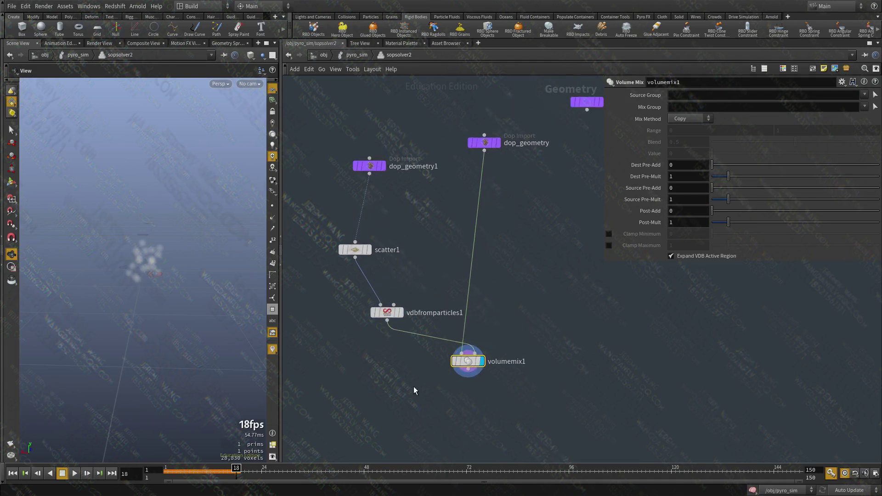
{"action": "middle_click_drag", "start_coordinate": [367, 378], "coordinate": [400, 348]}
{"action": "middle_click_drag", "start_coordinate": [523, 309], "coordinate": [507, 324]}
{"action": "left_click", "coordinate": [864, 95]}
{"action": "left_click", "coordinate": [870, 106]}
{"action": "left_click", "coordinate": [865, 107]}
{"action": "left_click", "coordinate": [870, 117]}
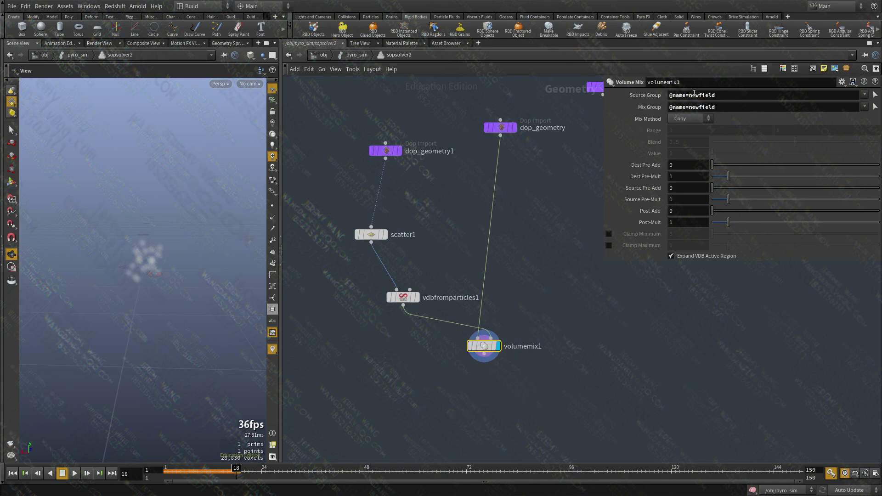
{"action": "double_click", "coordinate": [694, 95]}
{"action": "double_click", "coordinate": [692, 107]}
{"action": "left_click", "coordinate": [693, 106]}
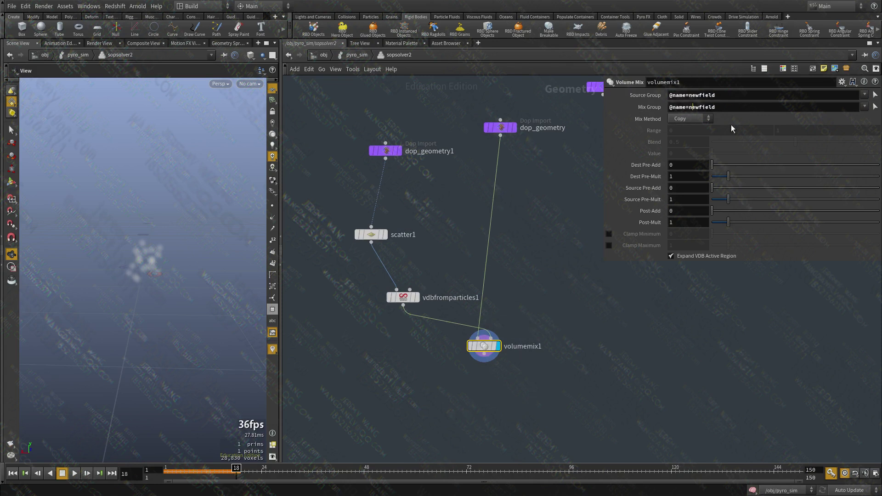
Step: Set the Mix Method of volumemix1 to Add
{"action": "left_click", "coordinate": [682, 120]}
{"action": "left_click", "coordinate": [463, 243]}
{"action": "left_click", "coordinate": [685, 119]}
{"action": "left_click", "coordinate": [676, 137]}
{"action": "scroll", "coordinate": [565, 246], "scroll_direction": "down", "scroll_amount": 3}
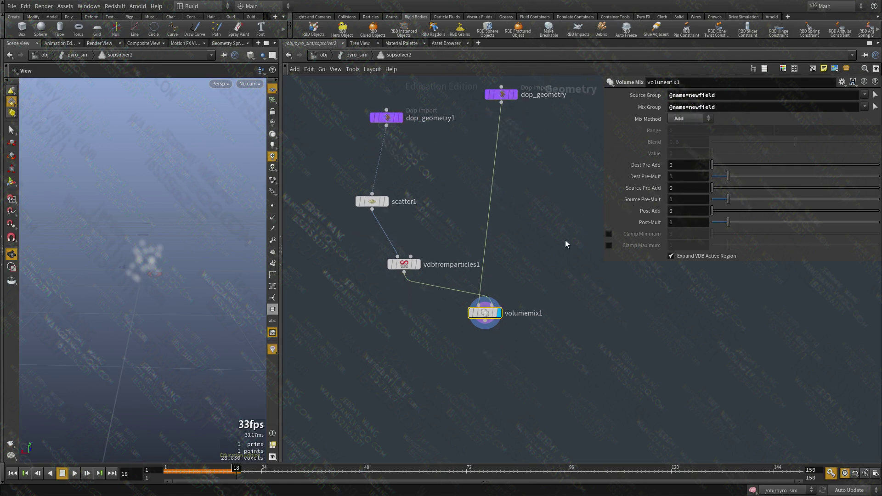
Step: Return to the pyro_sim network and play the simulation from the first frame to about frame 25
{"action": "key", "text": "u"}
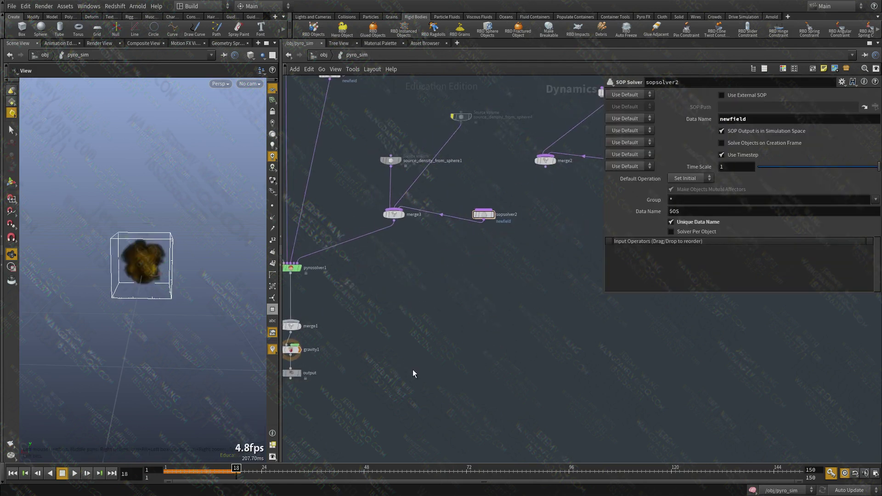
{"action": "left_click", "coordinate": [15, 474]}
{"action": "left_click", "coordinate": [74, 473]}
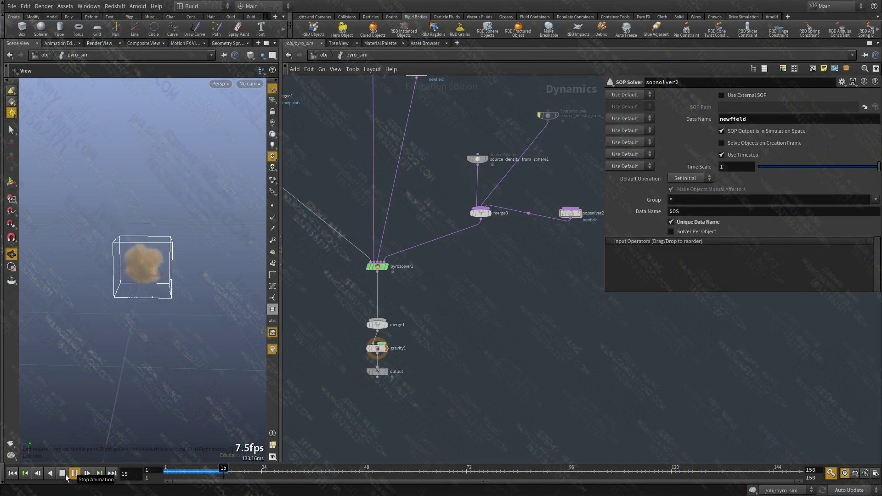
{"action": "left_click", "coordinate": [62, 473]}
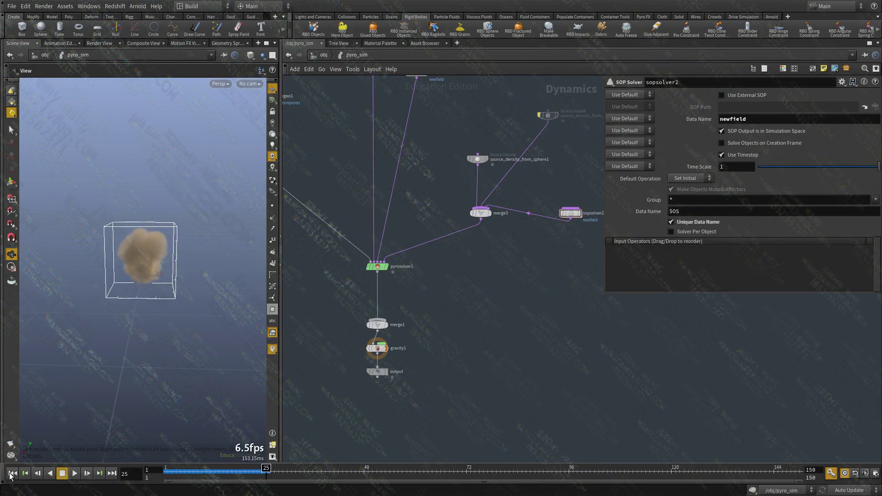
{"action": "middle_click_drag", "start_coordinate": [520, 297], "coordinate": [527, 490]}
{"action": "scroll", "coordinate": [472, 329], "scroll_direction": "up", "scroll_amount": 2}
{"action": "middle_click_drag", "start_coordinate": [472, 329], "coordinate": [482, 399]}
{"action": "key", "text": "Tab"}
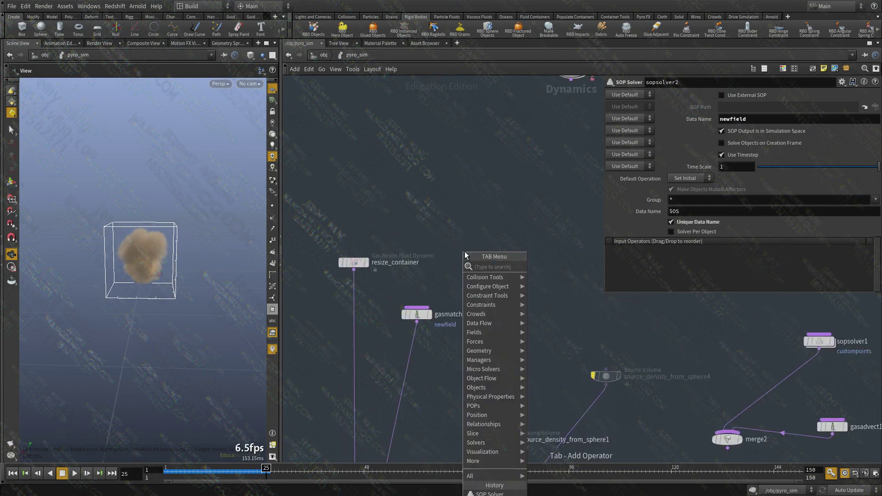
{"action": "type", "text": "gas"}
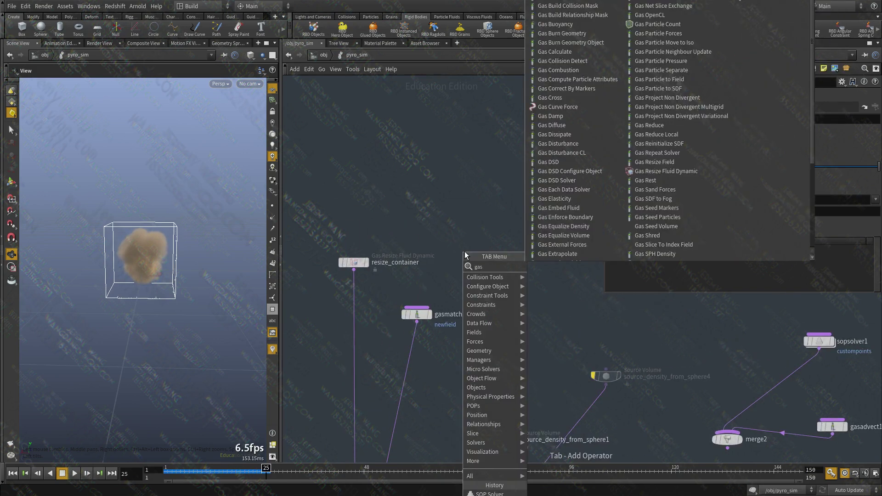
{"action": "key", "text": "Escape"}
Step: Add a Scalar Field Visualization node feeding gasmatchfield1, with Show Guide Geometry and Use Smoke enabled
{"action": "key", "text": "Tab"}
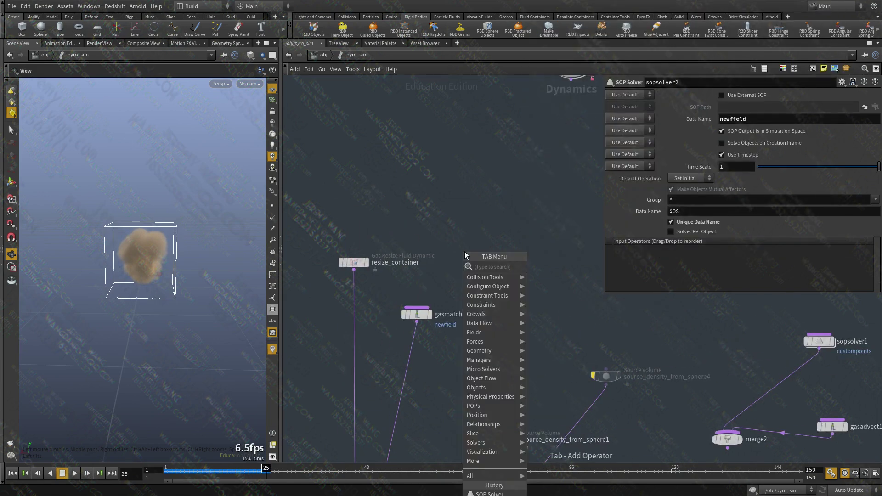
{"action": "type", "text": "scal"}
{"action": "key", "text": "Down"}
{"action": "key", "text": "Return"}
{"action": "left_click", "coordinate": [465, 256]}
{"action": "left_click_drag", "start_coordinate": [465, 261], "coordinate": [417, 307]}
{"action": "middle_click_drag", "start_coordinate": [492, 310], "coordinate": [495, 294]}
{"action": "left_click_drag", "start_coordinate": [499, 282], "coordinate": [445, 186]}
{"action": "left_click", "coordinate": [699, 95]}
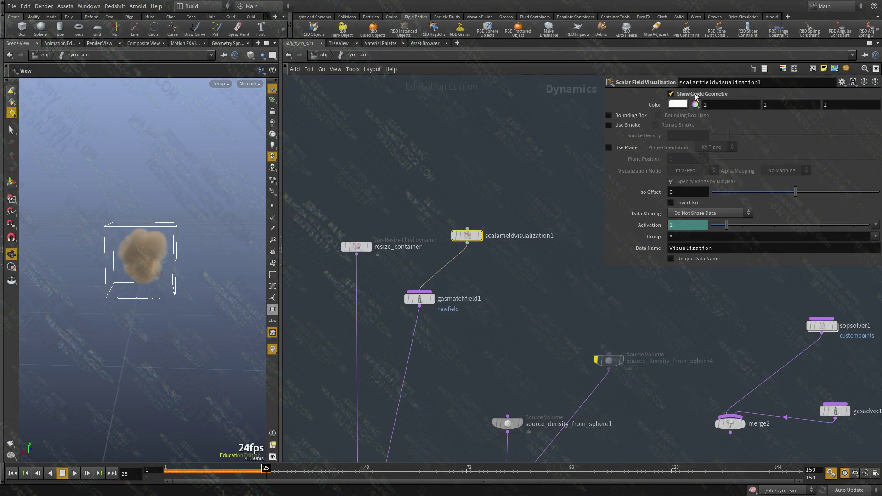
{"action": "left_click", "coordinate": [617, 127]}
Step: Turn off the Multi Field guide in the visualization settings of the pyro smoke object
{"action": "middle_click_drag", "start_coordinate": [463, 382], "coordinate": [619, 270]}
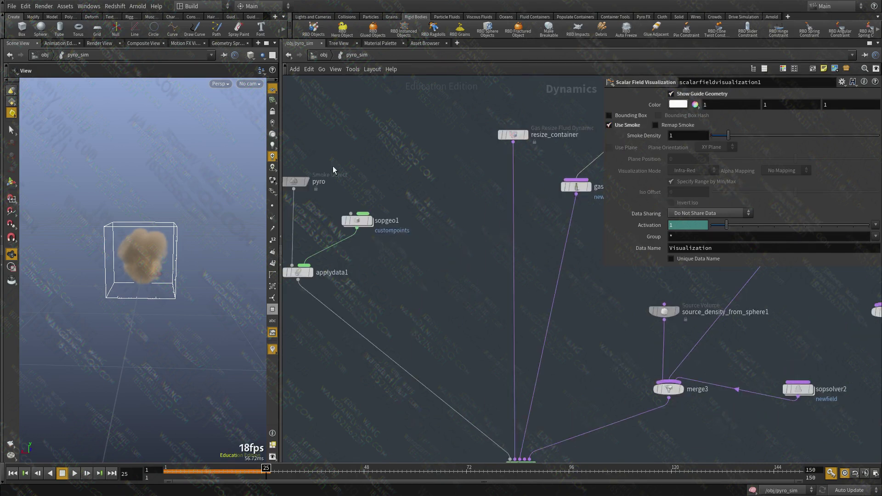
{"action": "left_click", "coordinate": [296, 182]}
{"action": "left_click", "coordinate": [615, 193]}
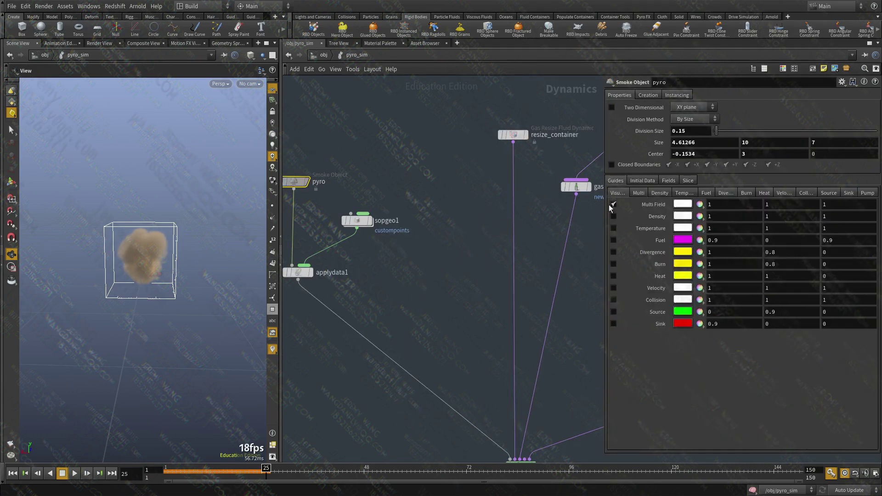
Step: Make gravity1 the output, play the simulation from the start to examine newfield, and rewind to frame 1
{"action": "key", "text": "h"}
{"action": "scroll", "coordinate": [432, 311], "scroll_direction": "up", "scroll_amount": 1}
{"action": "left_click_drag", "start_coordinate": [443, 313], "coordinate": [409, 347]}
{"action": "left_click", "coordinate": [411, 359]}
{"action": "left_click", "coordinate": [25, 473]}
{"action": "left_click", "coordinate": [74, 473]}
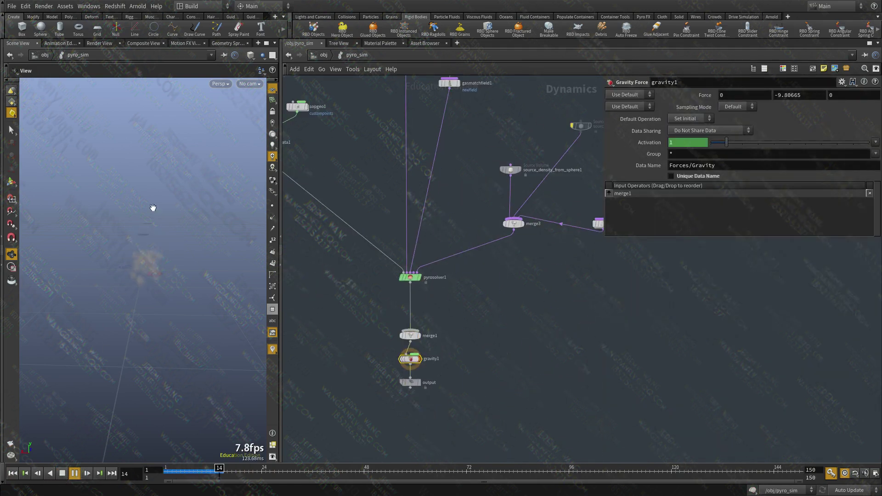
{"action": "left_click_drag", "start_coordinate": [170, 258], "coordinate": [121, 125]}
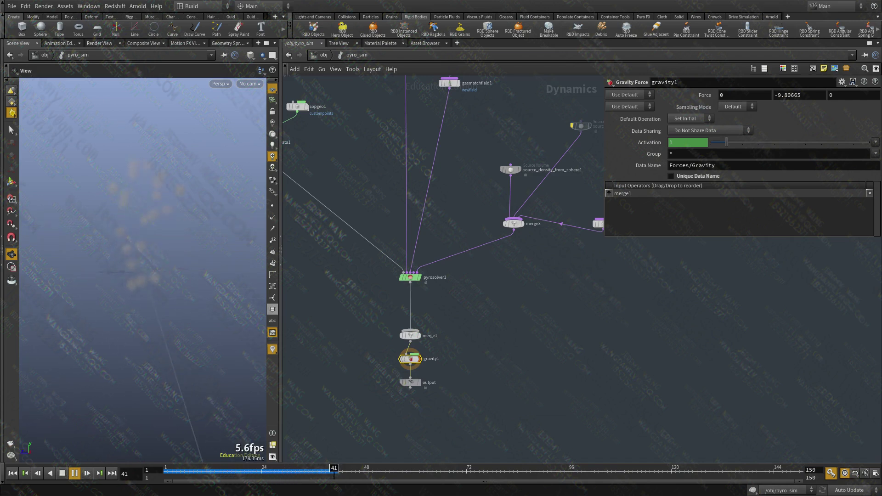
{"action": "left_click", "coordinate": [75, 473]}
{"action": "left_click", "coordinate": [13, 473]}
Step: Move sopsolver2 up and add a Gas Advect node feeding merge3, with newfield as its Field and vel as its Velocity Field
{"action": "middle_click_drag", "start_coordinate": [652, 271], "coordinate": [553, 340]}
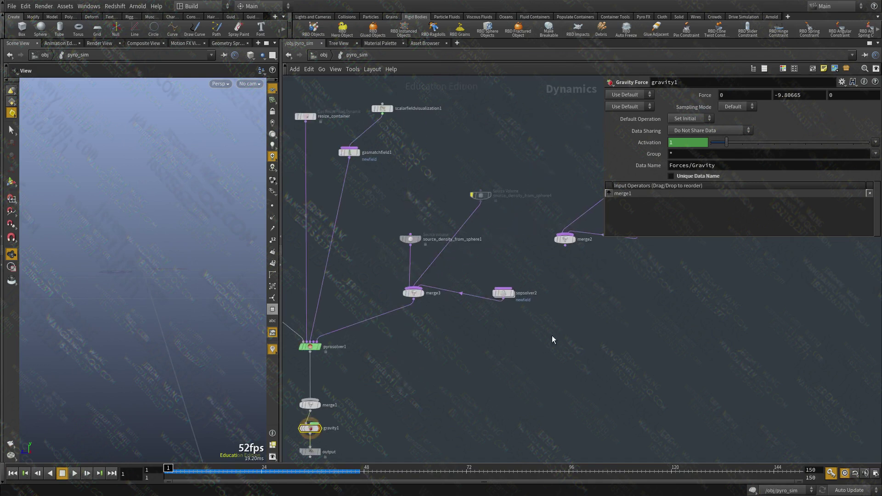
{"action": "left_click_drag", "start_coordinate": [512, 292], "coordinate": [504, 260]}
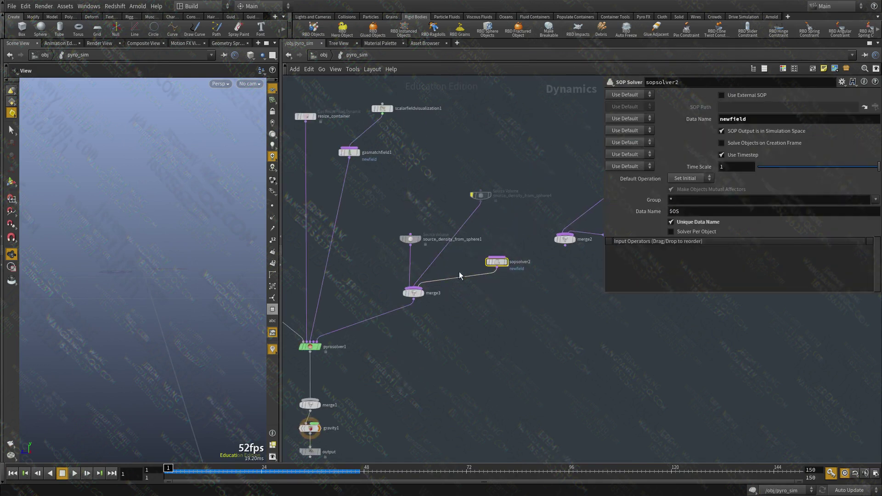
{"action": "scroll", "coordinate": [463, 258], "scroll_direction": "up", "scroll_amount": 2}
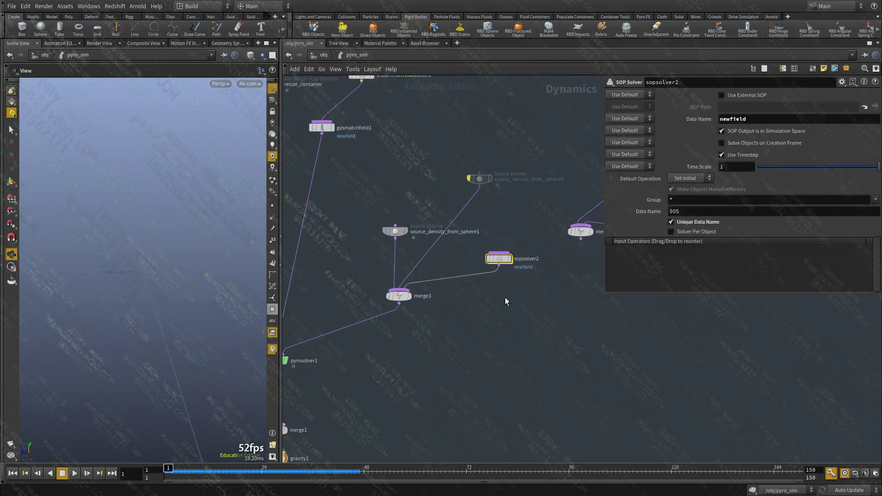
{"action": "key", "text": "Tab"}
{"action": "type", "text": "advec"}
{"action": "left_click", "coordinate": [611, 286]}
{"action": "left_click", "coordinate": [505, 324]}
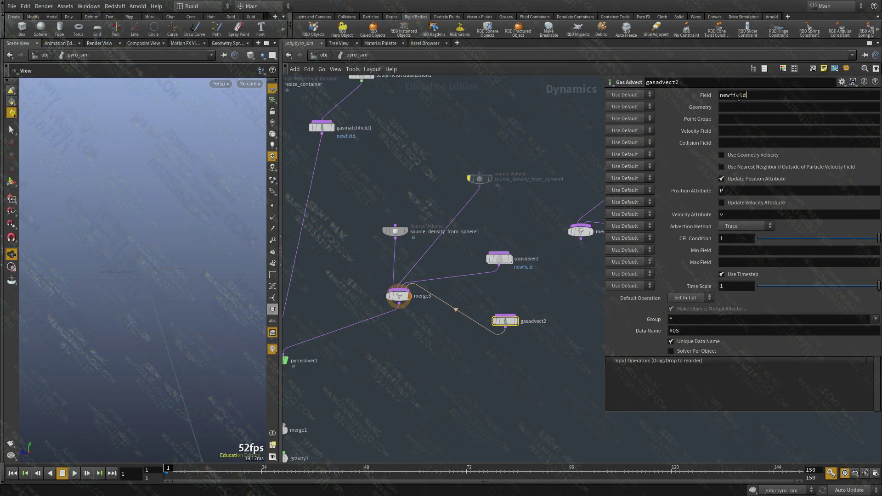
{"action": "left_click", "coordinate": [725, 131]}
Step: Play the advected simulation with gravity1 as the output, stop it, and enter the sopsolver2 network
{"action": "scroll", "coordinate": [546, 293], "scroll_direction": "down", "scroll_amount": 4}
{"action": "scroll", "coordinate": [451, 366], "scroll_direction": "up", "scroll_amount": 3}
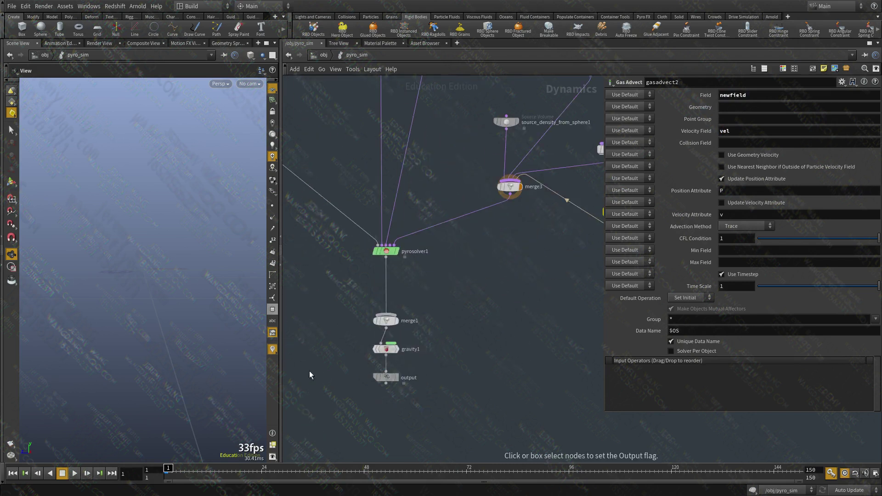
{"action": "left_click", "coordinate": [75, 474]}
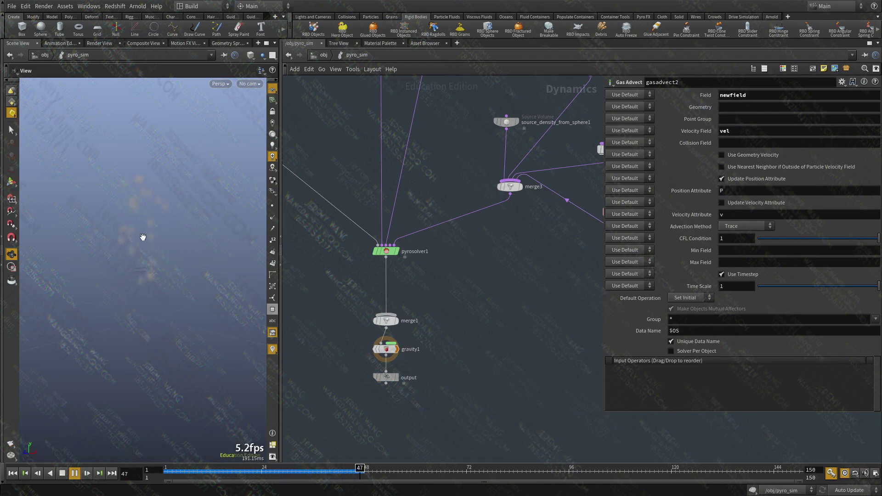
{"action": "left_click", "coordinate": [63, 474]}
{"action": "left_click", "coordinate": [473, 263]}
{"action": "double_click", "coordinate": [473, 262]}
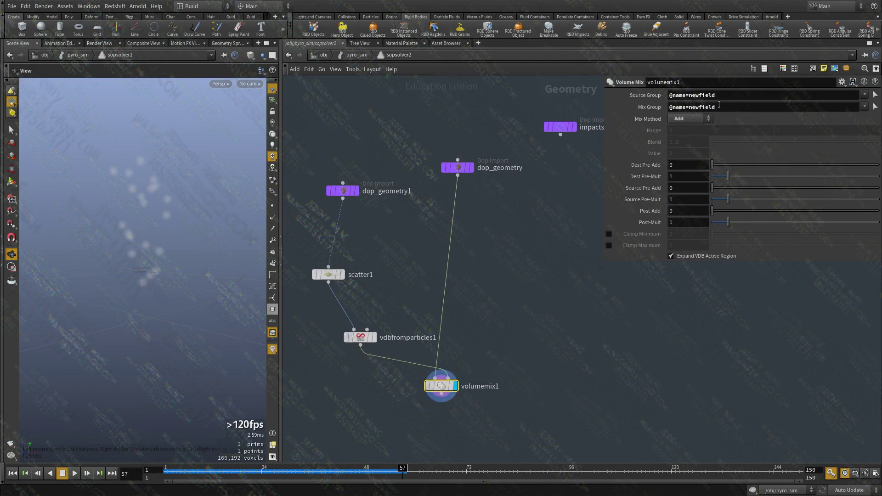
{"action": "key", "text": "Tab"}
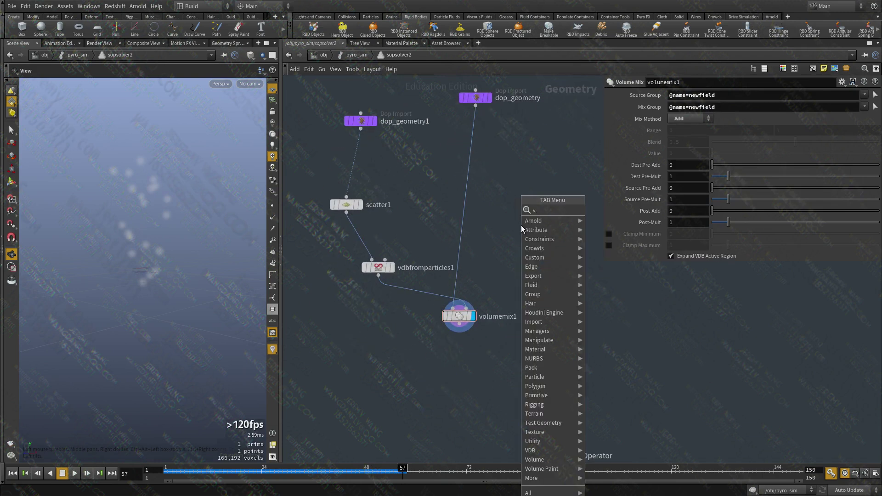
{"action": "type", "text": "veb"}
{"action": "key", "text": "Escape"}
Step: Insert a Convert VDB node between vdbfromparticles1 and volumemix1, converting to Volume
{"action": "key", "text": "Tab"}
{"action": "type", "text": "conv"}
{"action": "left_click", "coordinate": [620, 255]}
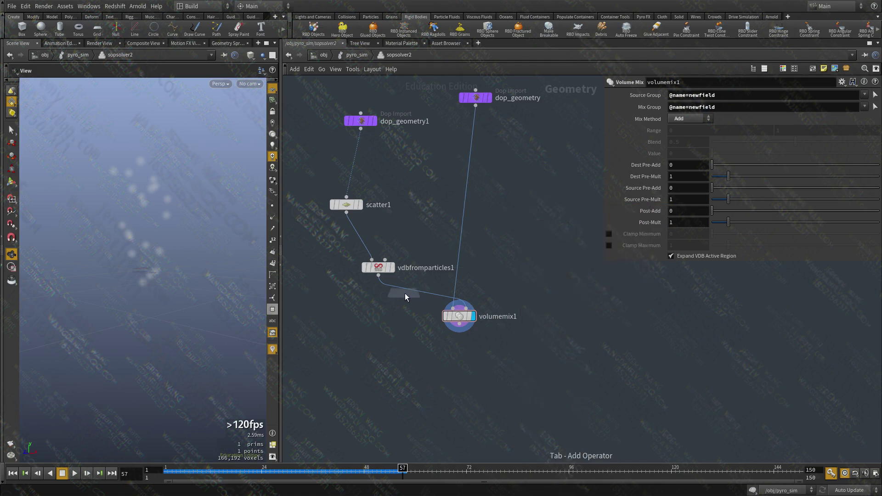
{"action": "left_click", "coordinate": [404, 299]}
{"action": "middle_click_drag", "start_coordinate": [401, 329], "coordinate": [411, 299]}
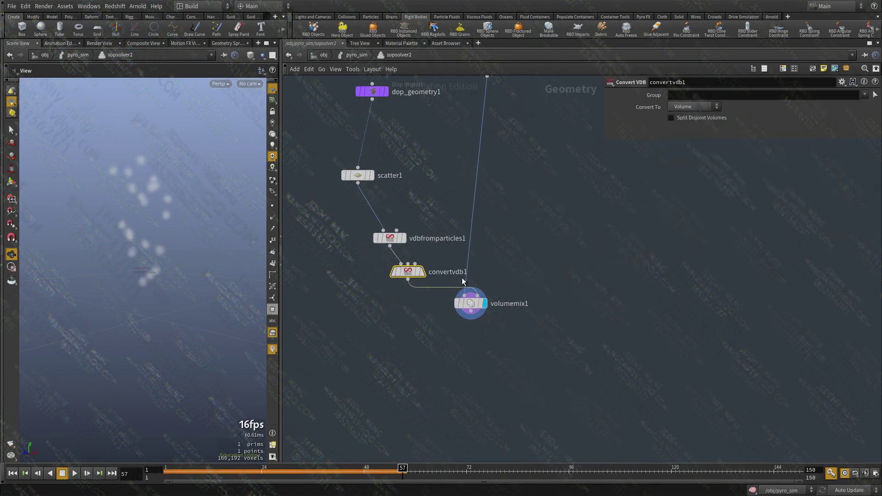
Step: Preview convertvdb1, display volumemix1 again, and move volumemix1 slightly lower in the network
{"action": "left_click", "coordinate": [420, 272]}
{"action": "left_click", "coordinate": [484, 303]}
{"action": "middle_click_drag", "start_coordinate": [465, 379], "coordinate": [446, 392]}
{"action": "left_click", "coordinate": [450, 315]}
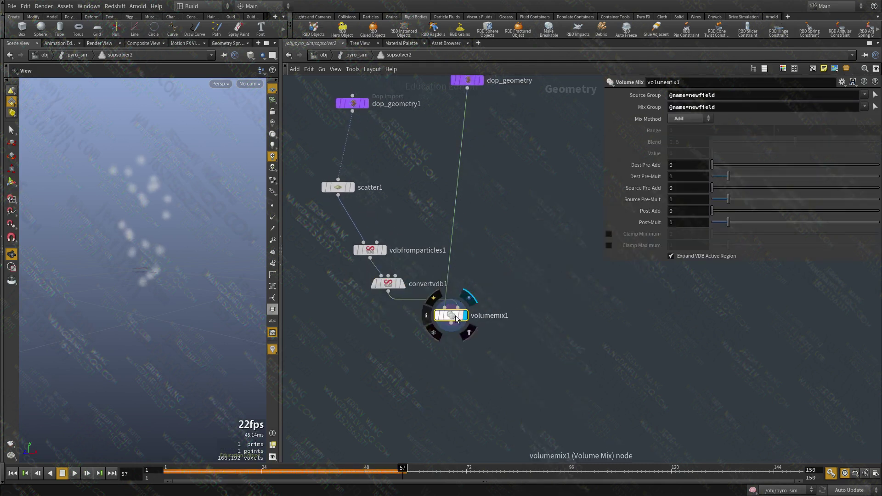
{"action": "left_click_drag", "start_coordinate": [456, 318], "coordinate": [455, 339]}
{"action": "middle_click", "coordinate": [386, 284]}
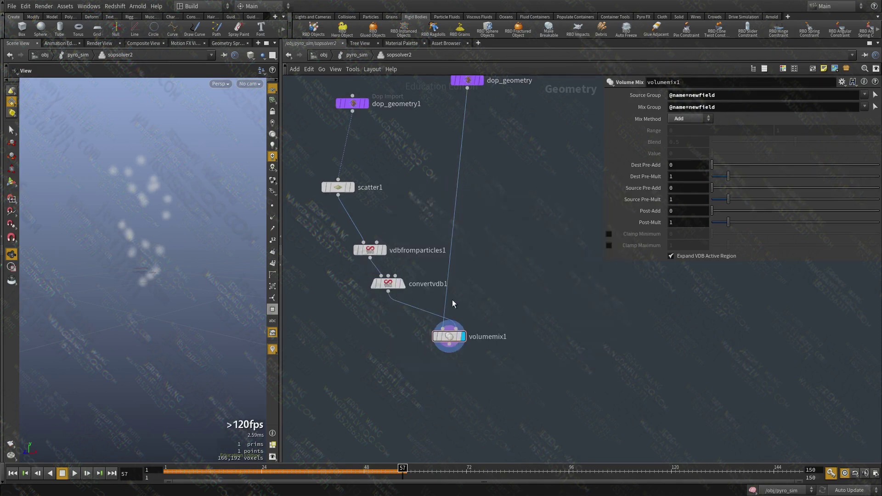
Step: Go back up to pyro_sim and replay the simulation from frame 1 to examine the converted volume's motion
{"action": "key", "text": "u"}
{"action": "left_click", "coordinate": [13, 473]}
{"action": "left_click", "coordinate": [73, 473]}
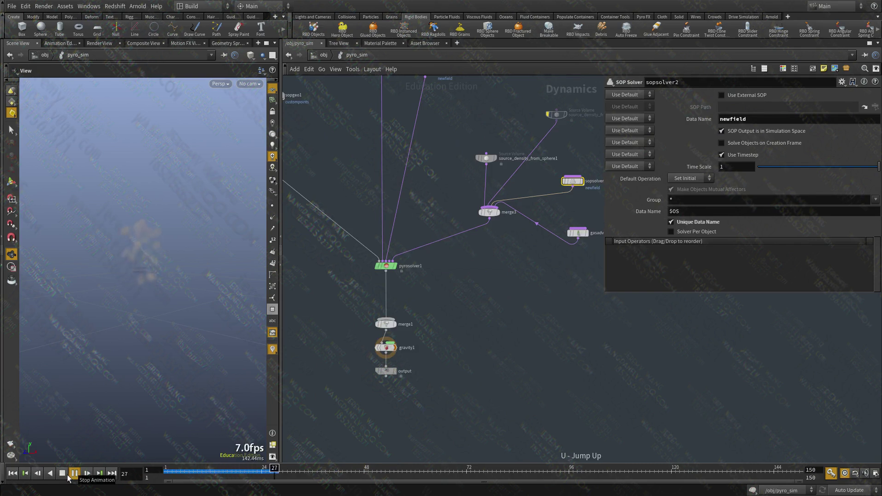
{"action": "left_click", "coordinate": [65, 475]}
Step: Disconnect gasadvect2 from merge3 and move it aside, lower in the network
{"action": "middle_click_drag", "start_coordinate": [477, 329], "coordinate": [384, 397]}
{"action": "scroll", "coordinate": [533, 312], "scroll_direction": "up", "scroll_amount": 1}
{"action": "left_click", "coordinate": [478, 298]}
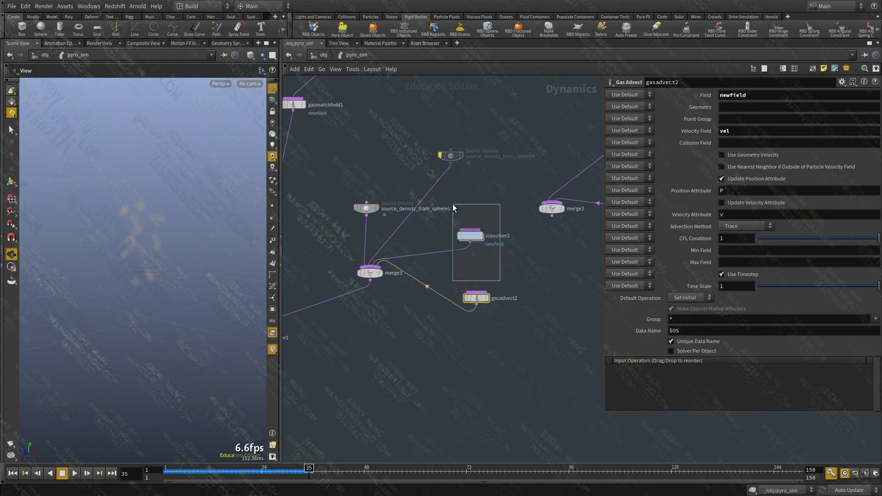
{"action": "left_click", "coordinate": [470, 236]}
{"action": "left_click_drag", "start_coordinate": [479, 318], "coordinate": [480, 320]}
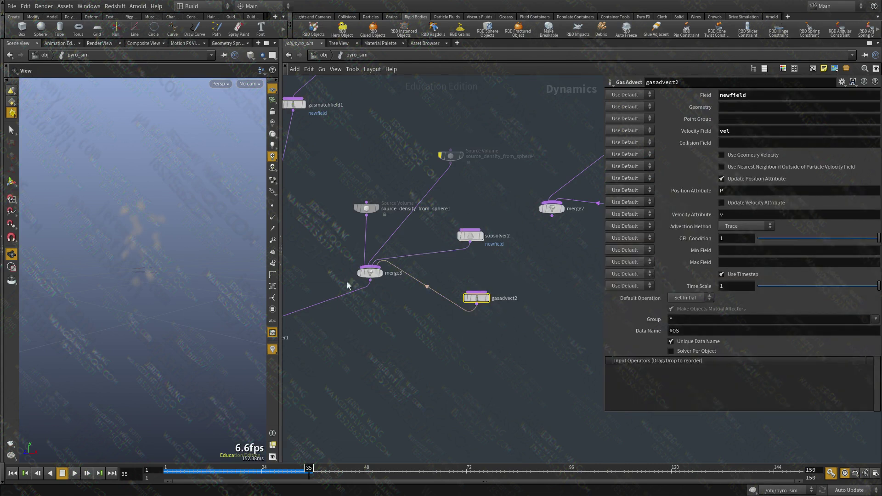
{"action": "scroll", "coordinate": [516, 266], "scroll_direction": "up", "scroll_amount": 4}
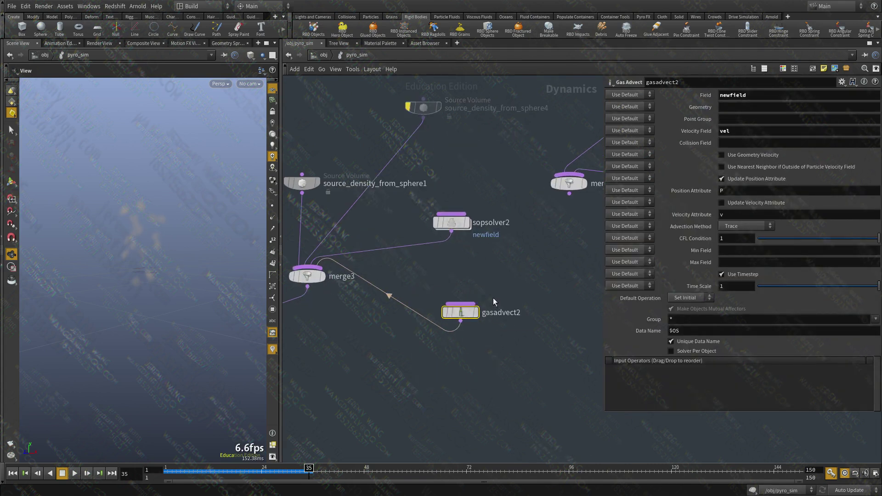
{"action": "right_click", "coordinate": [401, 303]}
{"action": "left_click", "coordinate": [413, 324]}
{"action": "left_click_drag", "start_coordinate": [462, 313], "coordinate": [513, 401]}
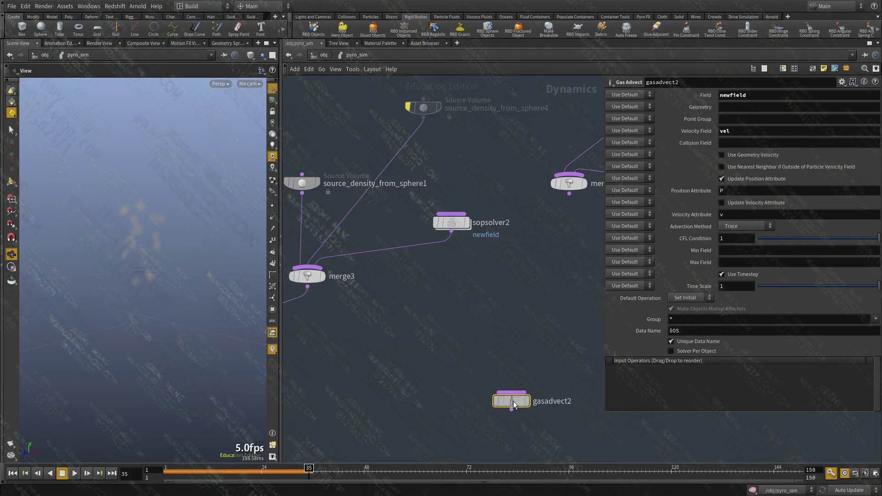
Step: Wire a Gas Calculate node into merge3 that adds source field newfield to destination field temperature
{"action": "key", "text": "Tab"}
{"action": "type", "text": "gas ca"}
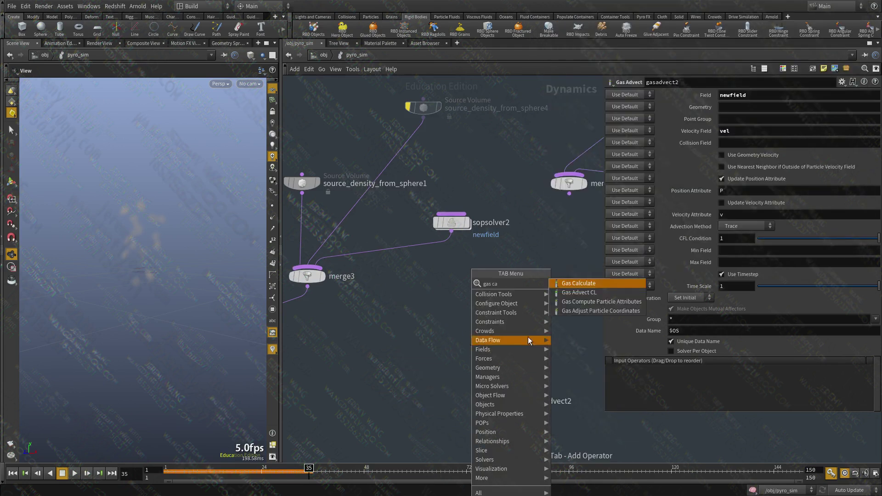
{"action": "left_click", "coordinate": [578, 283]}
{"action": "left_click", "coordinate": [498, 302]}
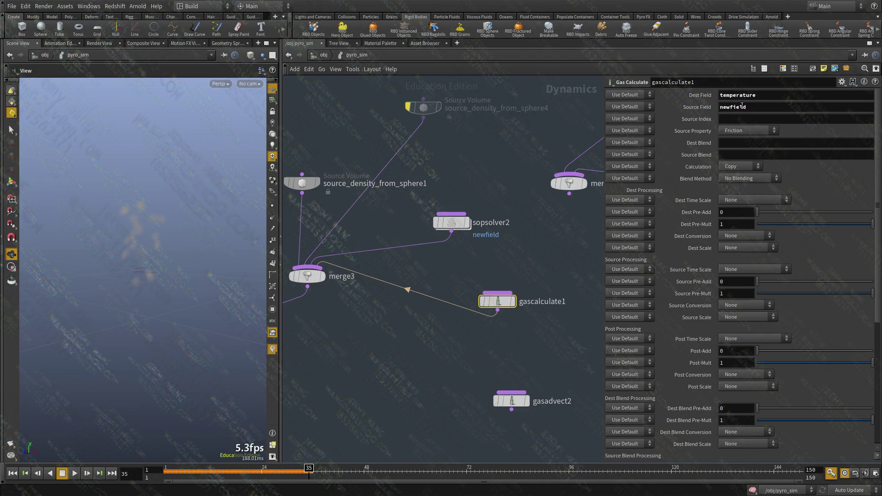
{"action": "left_click", "coordinate": [739, 167]}
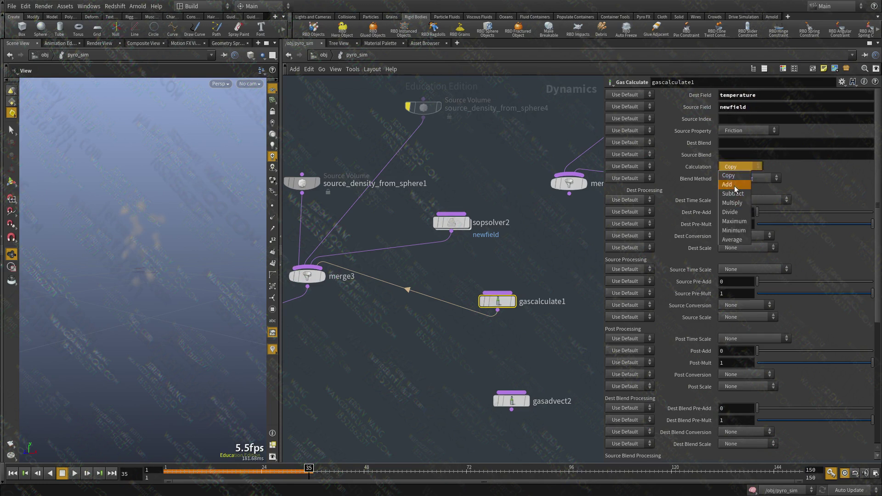
{"action": "left_click", "coordinate": [735, 178]}
Step: Switch the simulation's viewport visualization from newfield to the density smoke
{"action": "middle_click_drag", "start_coordinate": [416, 353], "coordinate": [529, 263]}
{"action": "scroll", "coordinate": [529, 263], "scroll_direction": "down", "scroll_amount": 3}
{"action": "scroll", "coordinate": [429, 332], "scroll_direction": "up", "scroll_amount": 3}
{"action": "left_click", "coordinate": [317, 374]}
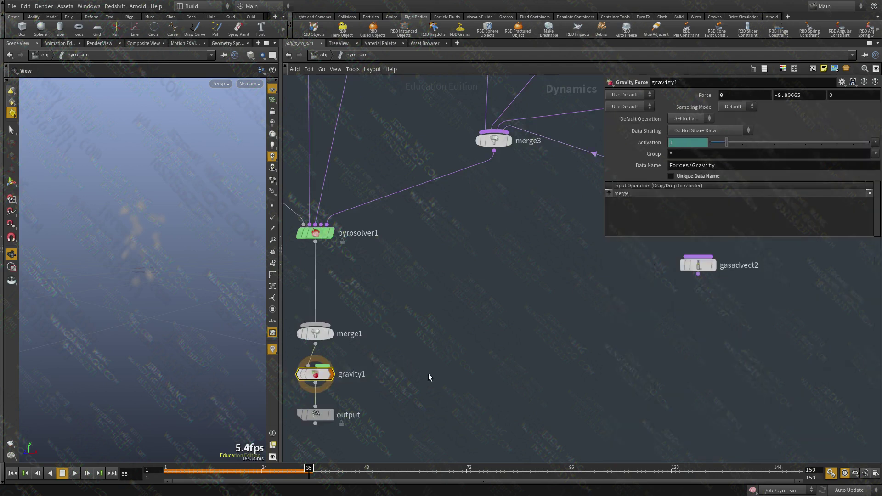
{"action": "middle_click_drag", "start_coordinate": [428, 370], "coordinate": [441, 339]}
{"action": "scroll", "coordinate": [442, 339], "scroll_direction": "down", "scroll_amount": 2}
{"action": "middle_click_drag", "start_coordinate": [420, 160], "coordinate": [417, 371]}
{"action": "scroll", "coordinate": [375, 179], "scroll_direction": "up", "scroll_amount": 3}
{"action": "key", "text": "b"}
{"action": "left_click", "coordinate": [478, 159]}
{"action": "middle_click_drag", "start_coordinate": [469, 246], "coordinate": [553, 227]}
{"action": "scroll", "coordinate": [553, 226], "scroll_direction": "down", "scroll_amount": 3}
{"action": "middle_click_drag", "start_coordinate": [391, 302], "coordinate": [568, 301]}
{"action": "left_click", "coordinate": [463, 215]}
{"action": "left_click", "coordinate": [614, 204]}
{"action": "middle_click_drag", "start_coordinate": [497, 443], "coordinate": [335, 264]}
{"action": "scroll", "coordinate": [334, 264], "scroll_direction": "down", "scroll_amount": 2}
{"action": "left_click_drag", "start_coordinate": [535, 338], "coordinate": [413, 401]}
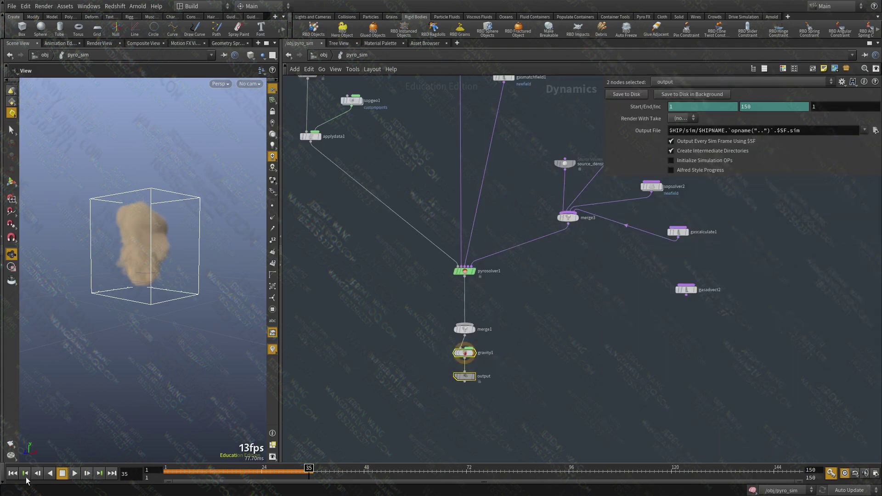
Step: Replay the simulation from frame 1, examine the smoke's shape from several angles, and stop playback
{"action": "left_click", "coordinate": [12, 473]}
{"action": "left_click", "coordinate": [75, 473]}
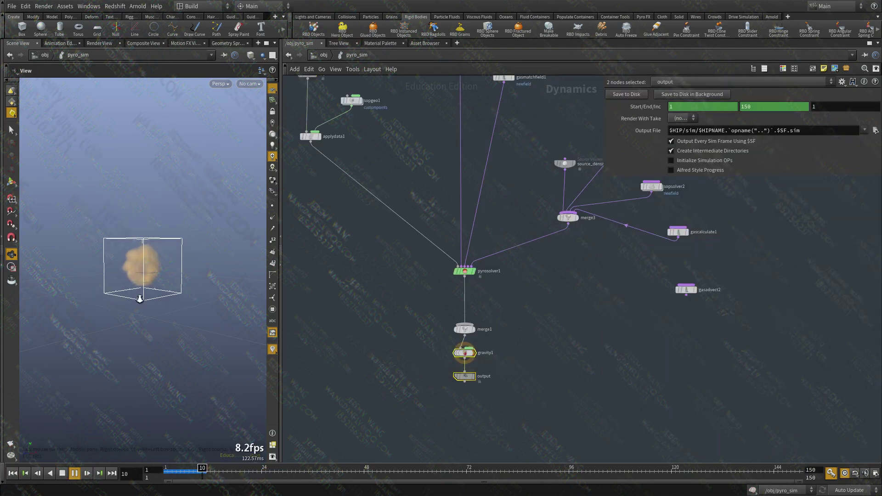
{"action": "right_click_drag", "start_coordinate": [157, 294], "coordinate": [191, 290]}
{"action": "left_click_drag", "start_coordinate": [191, 290], "coordinate": [132, 301]}
{"action": "left_click_drag", "start_coordinate": [164, 193], "coordinate": [112, 199]}
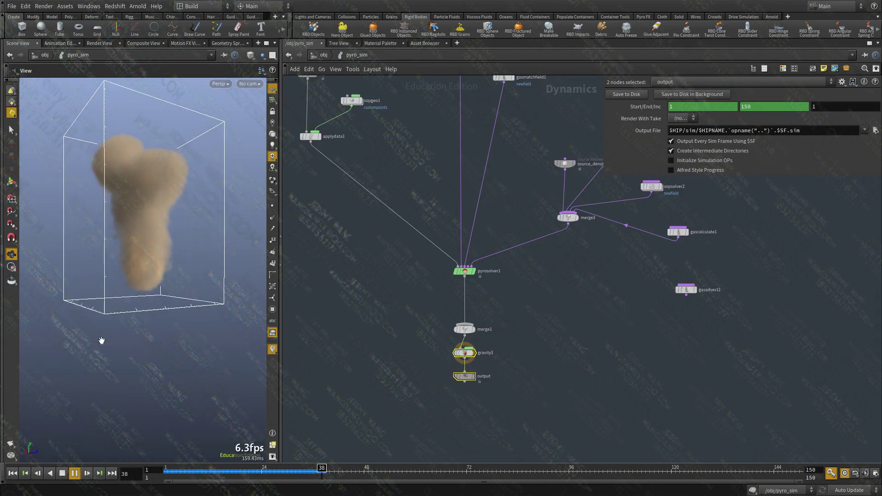
{"action": "left_click", "coordinate": [60, 476]}
Step: Set gascalculate1's Source Pre-Mult to 10
{"action": "middle_click_drag", "start_coordinate": [710, 253], "coordinate": [556, 354]}
{"action": "scroll", "coordinate": [556, 353], "scroll_direction": "up", "scroll_amount": 3}
{"action": "left_click", "coordinate": [500, 318]}
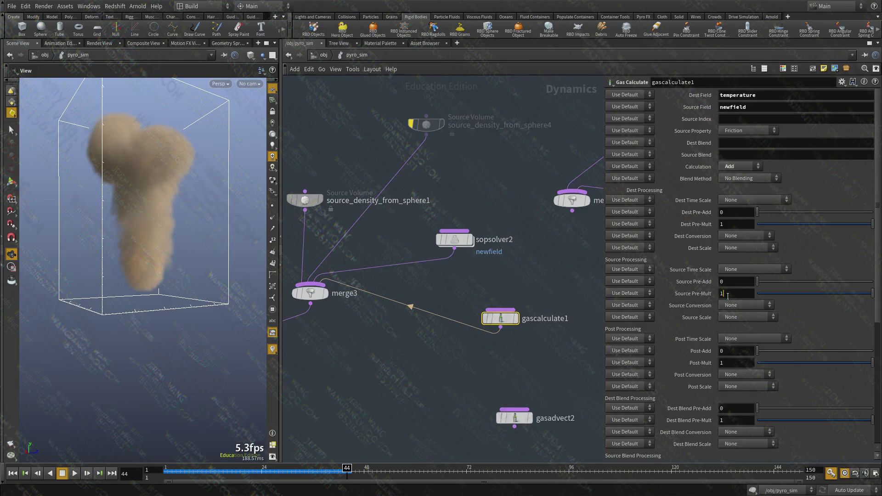
{"action": "key", "text": "Return"}
Step: Replay the simulation from frame 1, examine how the stronger temperature affects the smoke from several angles, and stop playback
{"action": "left_click", "coordinate": [24, 474]}
{"action": "left_click", "coordinate": [73, 474]}
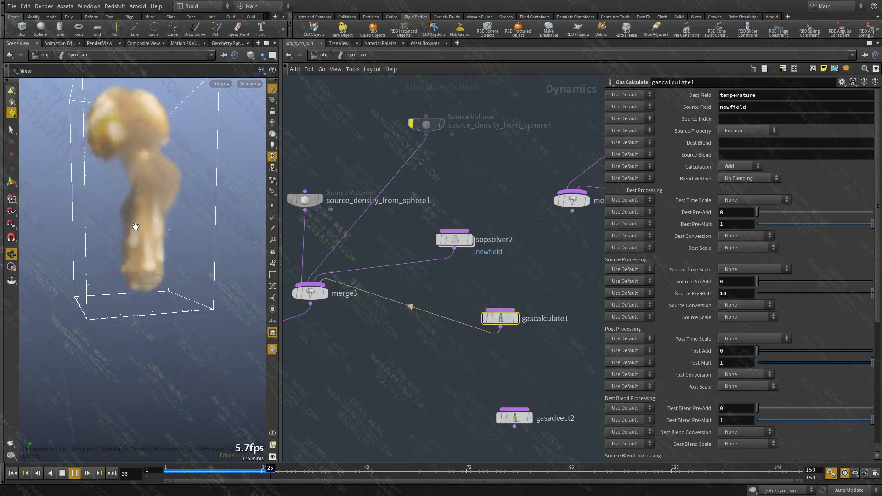
{"action": "left_click_drag", "start_coordinate": [127, 222], "coordinate": [217, 227]}
{"action": "left_click_drag", "start_coordinate": [112, 244], "coordinate": [130, 273]}
{"action": "left_click_drag", "start_coordinate": [165, 232], "coordinate": [170, 313]}
{"action": "scroll", "coordinate": [169, 313], "scroll_direction": "up", "scroll_amount": 3}
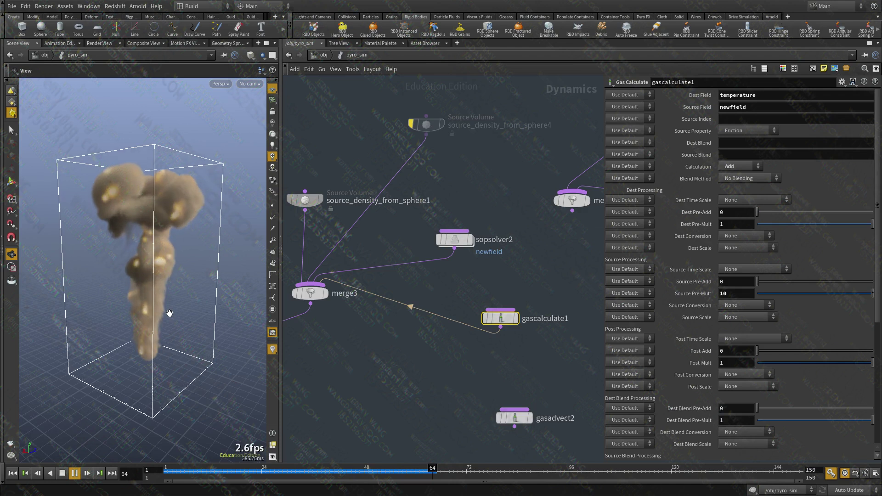
{"action": "scroll", "coordinate": [169, 314], "scroll_direction": "up", "scroll_amount": 2}
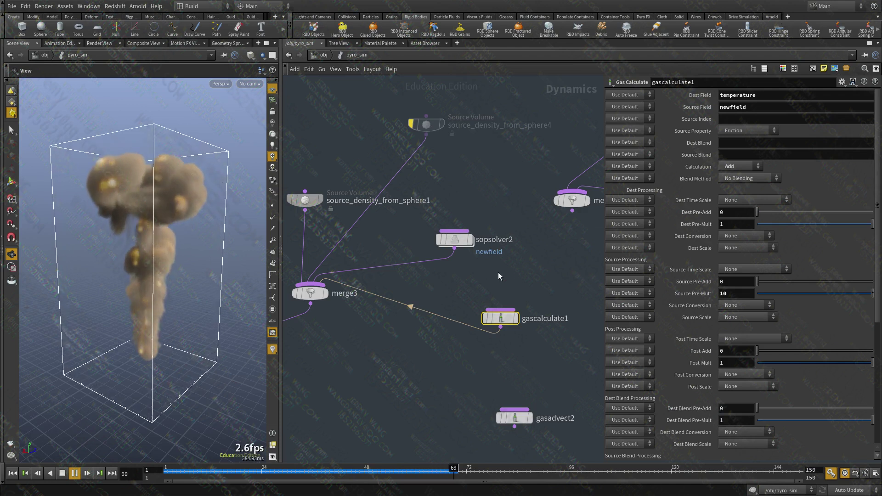
{"action": "left_click", "coordinate": [63, 477]}
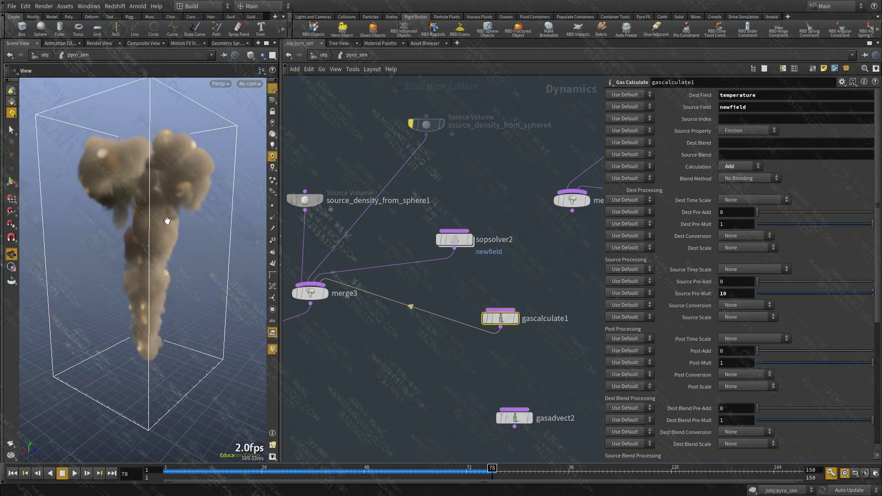
{"action": "left_click_drag", "start_coordinate": [164, 222], "coordinate": [209, 219]}
Step: Enter the sopsolver2 network and review the settings of dop_geometry, dop_geometry1 and vdbfromparticles1
{"action": "double_click", "coordinate": [455, 240]}
{"action": "left_click_drag", "start_coordinate": [486, 276], "coordinate": [469, 360]}
{"action": "middle_click_drag", "start_coordinate": [531, 260], "coordinate": [508, 329]}
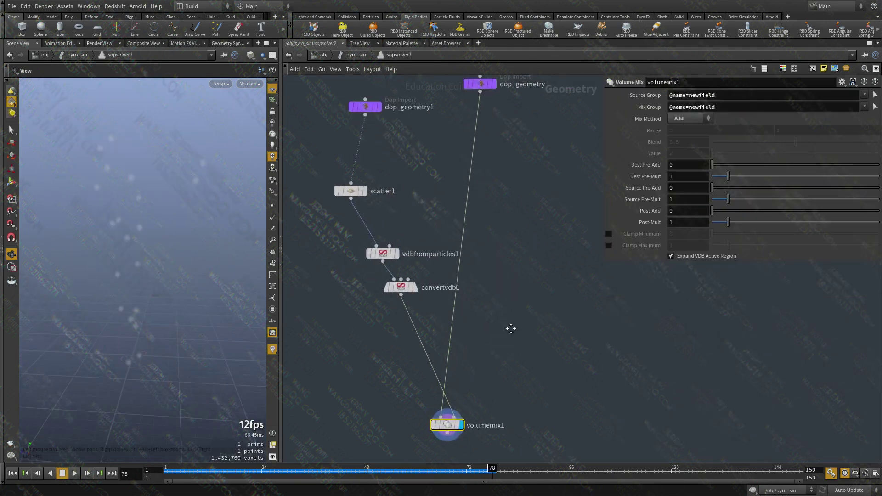
{"action": "scroll", "coordinate": [514, 291], "scroll_direction": "down", "scroll_amount": 1}
{"action": "middle_click_drag", "start_coordinate": [542, 259], "coordinate": [534, 306]}
{"action": "left_click_drag", "start_coordinate": [511, 265], "coordinate": [487, 225]}
{"action": "key", "text": "r"}
{"action": "left_click_drag", "start_coordinate": [490, 217], "coordinate": [455, 131]}
{"action": "middle_click_drag", "start_coordinate": [502, 253], "coordinate": [512, 194]}
{"action": "key", "text": "r"}
{"action": "left_click_drag", "start_coordinate": [521, 347], "coordinate": [400, 450]}
{"action": "left_click_drag", "start_coordinate": [464, 106], "coordinate": [465, 106]}
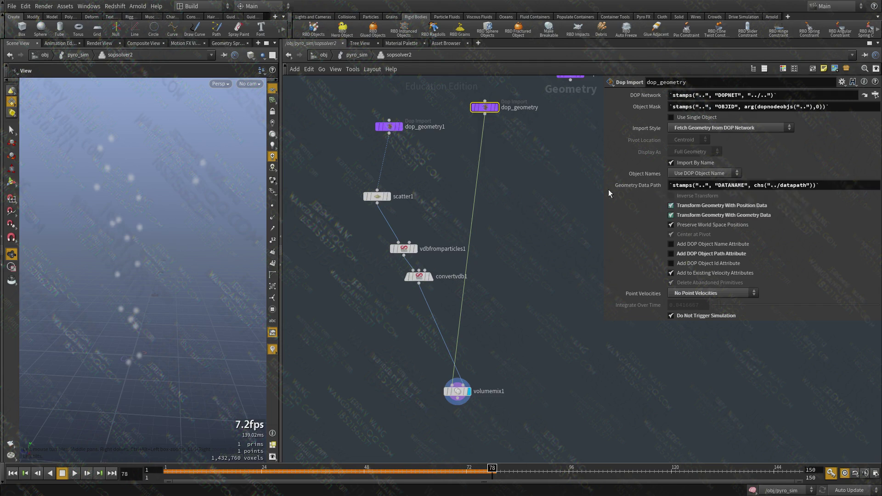
{"action": "left_click_drag", "start_coordinate": [430, 146], "coordinate": [354, 111]}
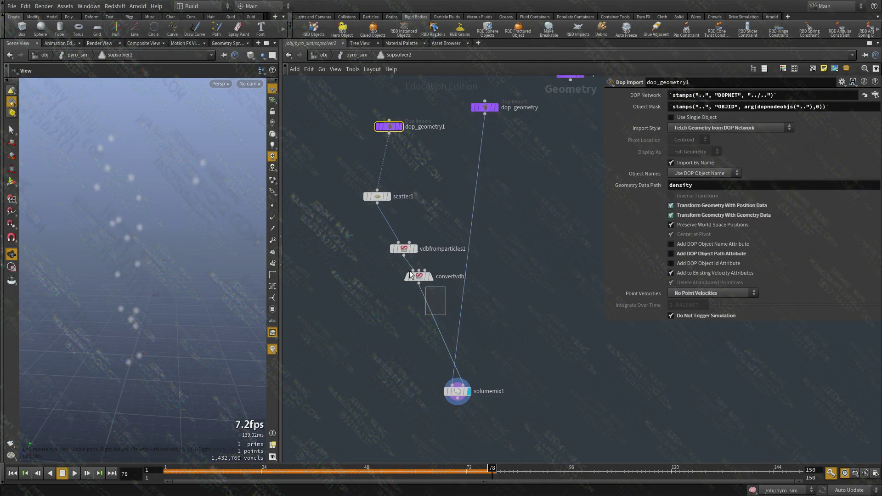
{"action": "left_click_drag", "start_coordinate": [382, 247], "coordinate": [381, 247]}
{"action": "key", "text": "Tab"}
{"action": "type", "text": "volumevo"}
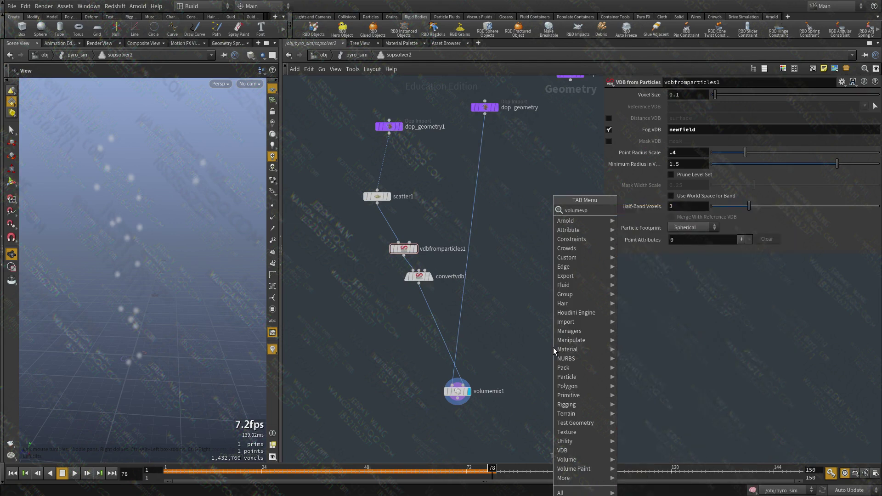
{"action": "key", "text": "Return"}
{"action": "left_click", "coordinate": [553, 347]}
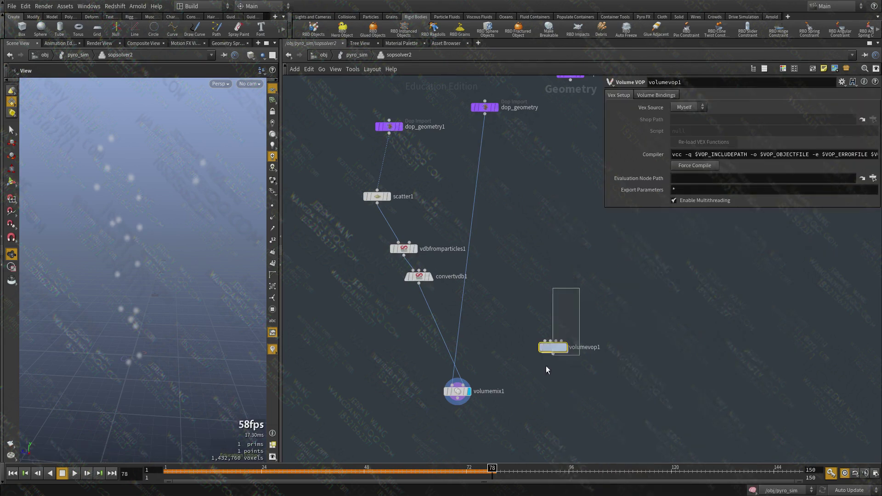
{"action": "left_click_drag", "start_coordinate": [540, 377], "coordinate": [540, 378]}
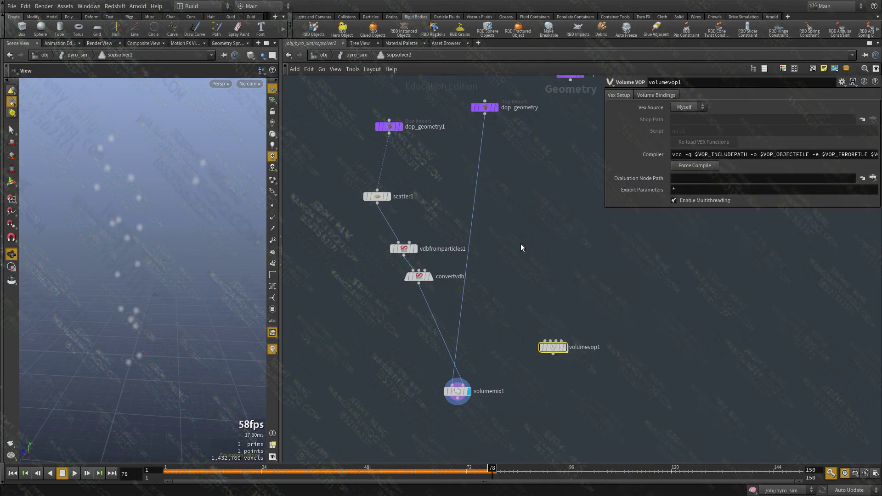
{"action": "key", "text": "ctrl+x"}
Step: Display dop_geometry1 and move it slightly closer to scatter1
{"action": "middle_click_drag", "start_coordinate": [497, 274], "coordinate": [562, 362]}
{"action": "scroll", "coordinate": [460, 235], "scroll_direction": "up", "scroll_amount": 1}
{"action": "left_click", "coordinate": [483, 186]}
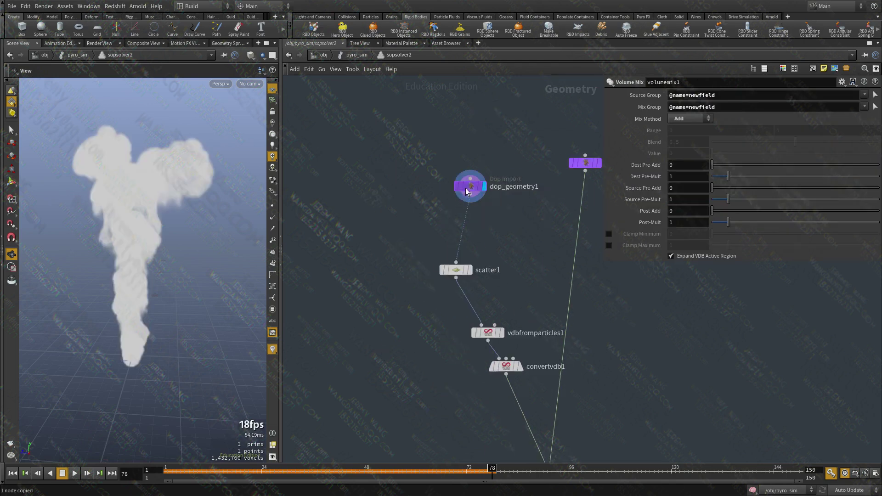
{"action": "left_click_drag", "start_coordinate": [468, 188], "coordinate": [446, 204]}
{"action": "mouse_move", "coordinate": [390, 243]}
{"action": "middle_mouse_down"}
{"action": "mouse_move", "coordinate": [414, 241]}
{"action": "mouse_move", "coordinate": [390, 238]}
{"action": "mouse_move", "coordinate": [402, 235]}
{"action": "middle_mouse_up"}
{"action": "key", "text": "Tab"}
{"action": "type", "text": "iso"}
{"action": "key", "text": "Down"}
{"action": "key", "text": "Down"}
{"action": "key", "text": "Up"}
{"action": "key", "text": "Return"}
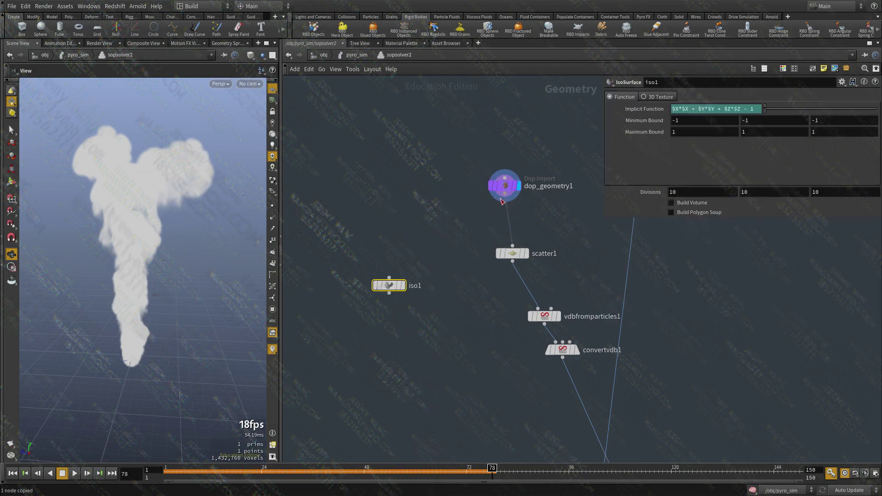
{"action": "key", "text": "r"}
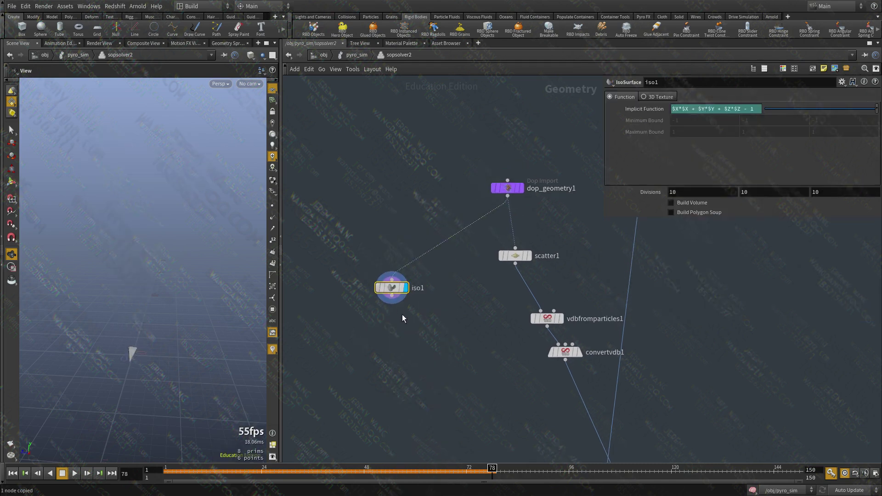
{"action": "key", "text": "Delete"}
Step: Add a Convert Volume node fed by dop_geometry1 and display it
{"action": "key", "text": "Tab"}
{"action": "type", "text": "convert"}
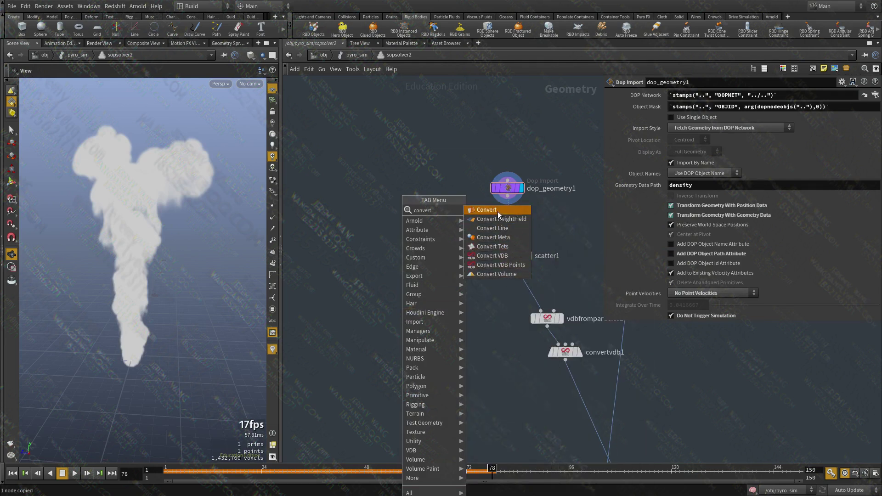
{"action": "left_click", "coordinate": [494, 274]}
{"action": "left_click", "coordinate": [384, 323]}
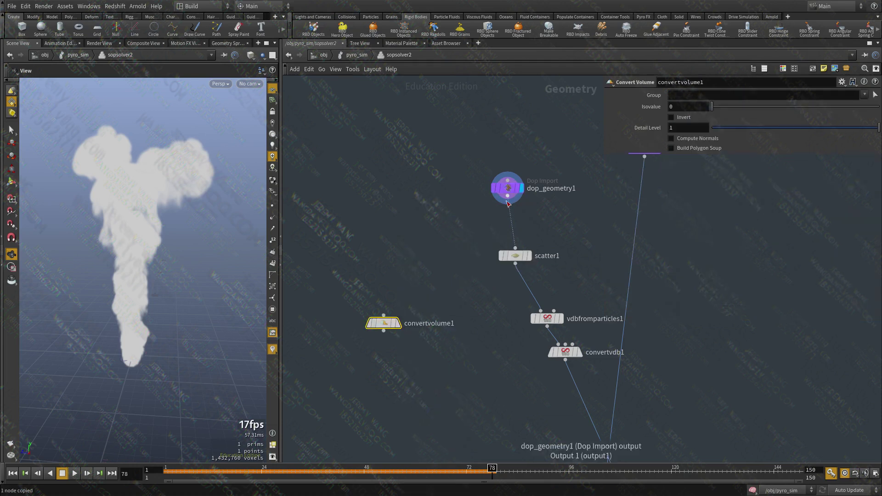
{"action": "left_click_drag", "start_coordinate": [507, 196], "coordinate": [384, 316]}
{"action": "left_click", "coordinate": [398, 324]}
{"action": "middle_click_drag", "start_coordinate": [340, 250], "coordinate": [350, 226]}
{"action": "left_click_drag", "start_coordinate": [92, 224], "coordinate": [115, 220]}
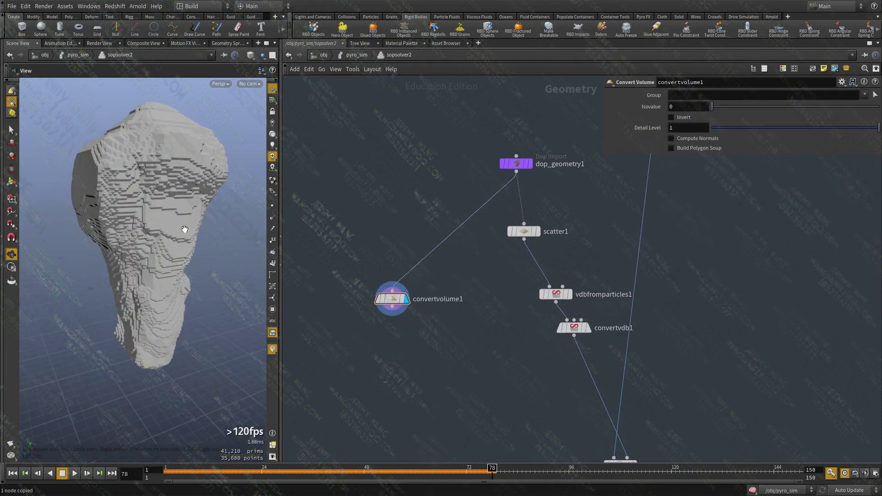
{"action": "middle_click", "coordinate": [518, 165]}
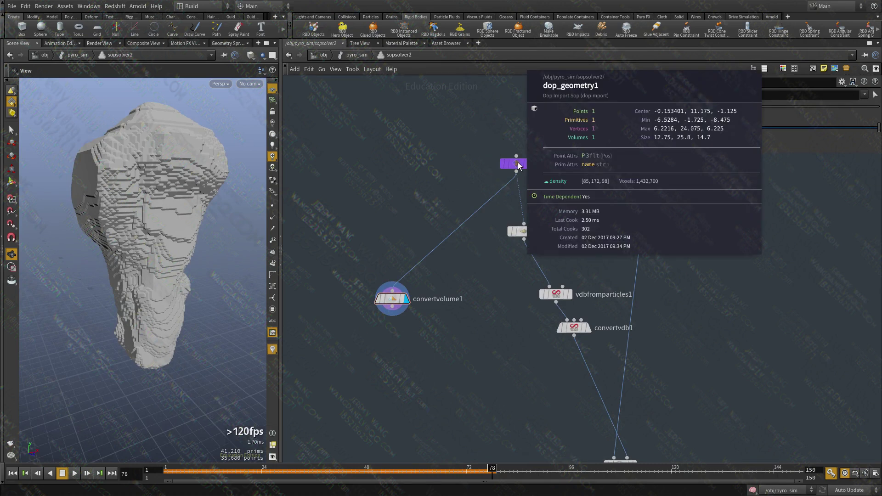
{"action": "left_click", "coordinate": [517, 164]}
{"action": "left_click", "coordinate": [392, 299]}
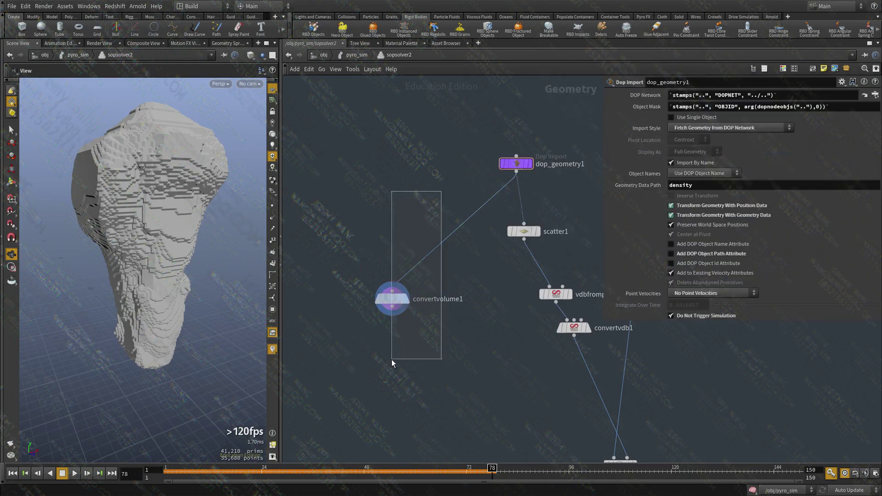
{"action": "left_click", "coordinate": [868, 106]}
{"action": "left_click_drag", "start_coordinate": [724, 109], "coordinate": [820, 106]}
{"action": "left_click_drag", "start_coordinate": [193, 198], "coordinate": [239, 239]}
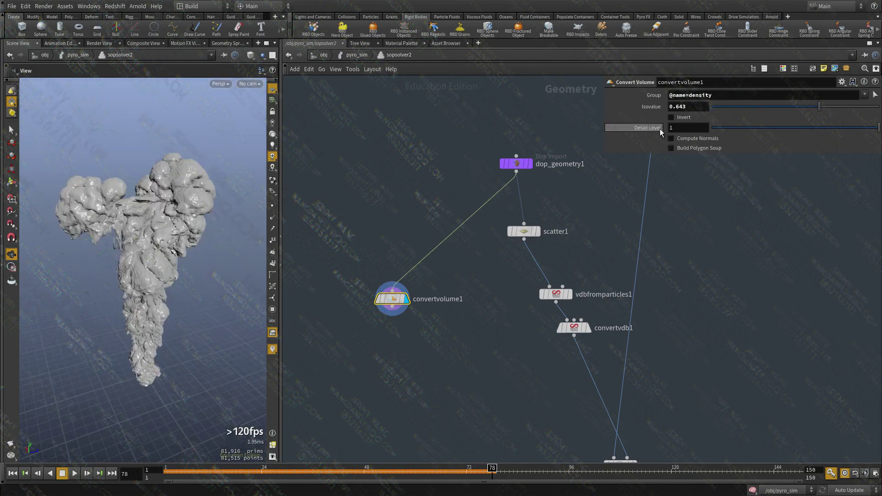
Step: Add a Delete node after convertvolume1 and display it
{"action": "middle_click_drag", "start_coordinate": [415, 221], "coordinate": [431, 185]}
{"action": "key", "text": "Tab"}
{"action": "type", "text": "del"}
{"action": "left_click", "coordinate": [500, 209]}
{"action": "left_click", "coordinate": [404, 351]}
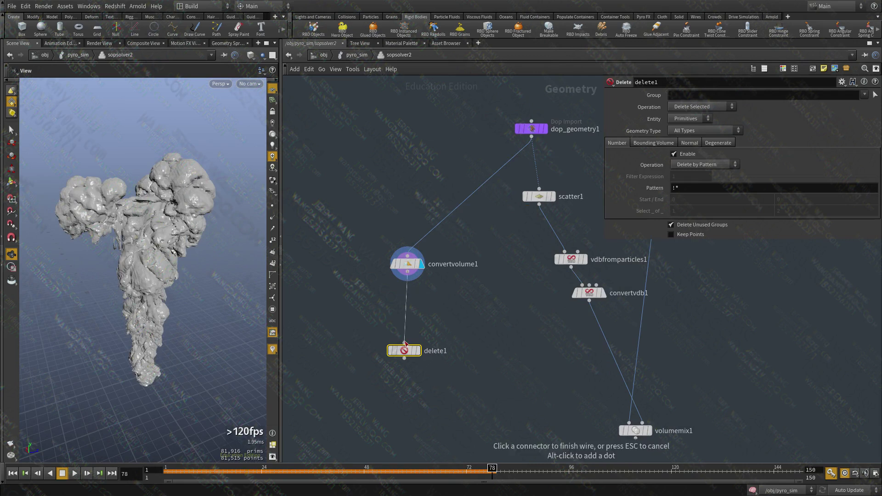
{"action": "left_click", "coordinate": [418, 350]}
{"action": "middle_click_drag", "start_coordinate": [420, 349], "coordinate": [423, 312]}
Step: Make delete1 filter by normal with direction 0, 1, 0 and spread angle 72.7, deleting the non-selected primitives
{"action": "left_click", "coordinate": [655, 143]}
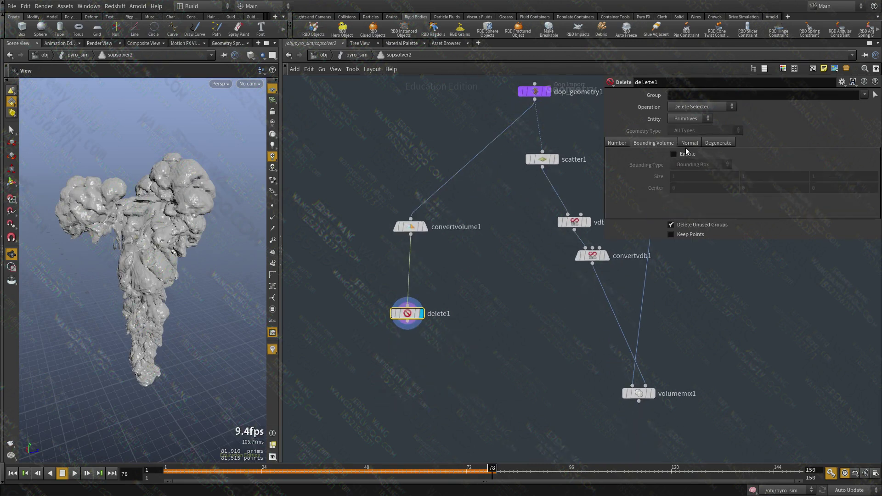
{"action": "left_click", "coordinate": [689, 144]}
{"action": "left_click", "coordinate": [674, 154]}
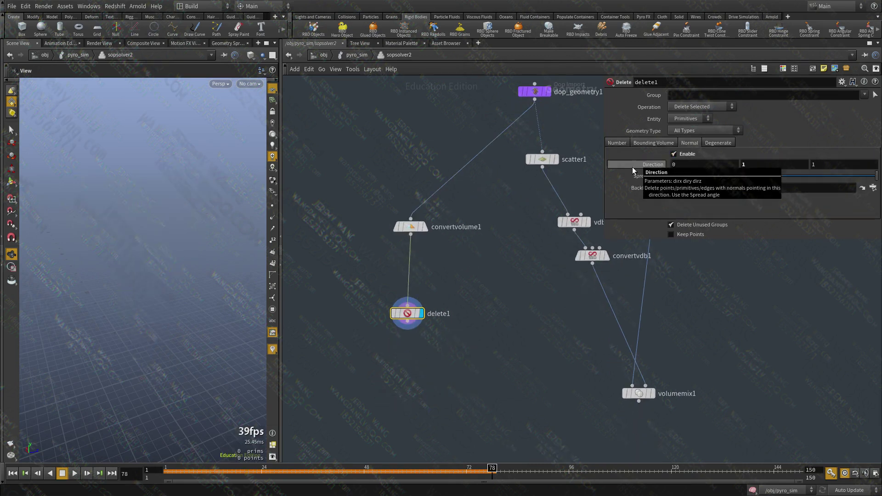
{"action": "left_click_drag", "start_coordinate": [839, 165], "coordinate": [667, 175]}
{"action": "type", "text": "0"}
{"action": "key", "text": "Return"}
{"action": "middle_click_drag", "start_coordinate": [498, 366], "coordinate": [497, 360]}
{"action": "left_click_drag", "start_coordinate": [748, 175], "coordinate": [779, 180]}
{"action": "left_click", "coordinate": [693, 107]}
{"action": "left_click", "coordinate": [692, 126]}
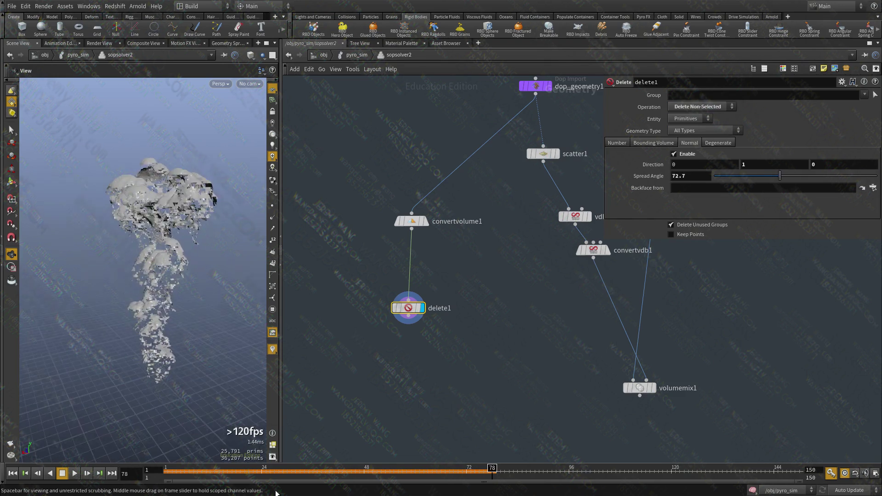
Step: Feed scatter1 from delete1 instead of dop_geometry1 and display scatter1
{"action": "mouse_move", "coordinate": [159, 199]}
{"action": "left_mouse_down", "text": "alt"}
{"action": "mouse_move", "coordinate": [233, 197]}
{"action": "mouse_move", "coordinate": [244, 207]}
{"action": "mouse_move", "coordinate": [147, 206]}
{"action": "left_mouse_up", "text": "alt"}
{"action": "middle_click_drag", "start_coordinate": [526, 313], "coordinate": [504, 371]}
{"action": "left_click", "coordinate": [522, 204]}
{"action": "left_click", "coordinate": [388, 373]}
{"action": "middle_click_drag", "start_coordinate": [498, 301], "coordinate": [461, 352]}
{"action": "key", "text": "r"}
{"action": "left_click", "coordinate": [487, 264]}
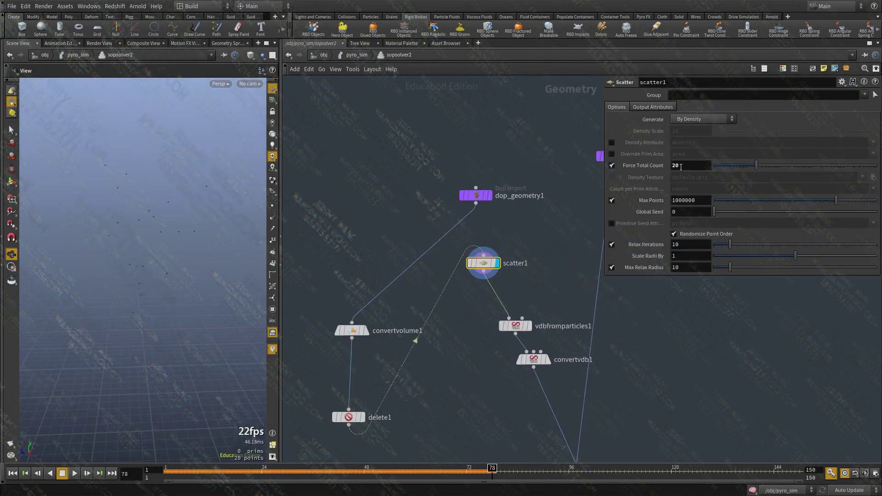
Step: Reposition the nodes below scatter1, display vdbfromparticles1 and set its Point Radius Scale to .4
{"action": "middle_click_drag", "start_coordinate": [545, 290], "coordinate": [514, 239]}
{"action": "key", "text": "r"}
{"action": "left_click_drag", "start_coordinate": [514, 239], "coordinate": [463, 295]}
{"action": "middle_click_drag", "start_coordinate": [474, 324], "coordinate": [437, 306]}
{"action": "left_click_drag", "start_coordinate": [466, 296], "coordinate": [419, 328]}
{"action": "left_click", "coordinate": [448, 256]}
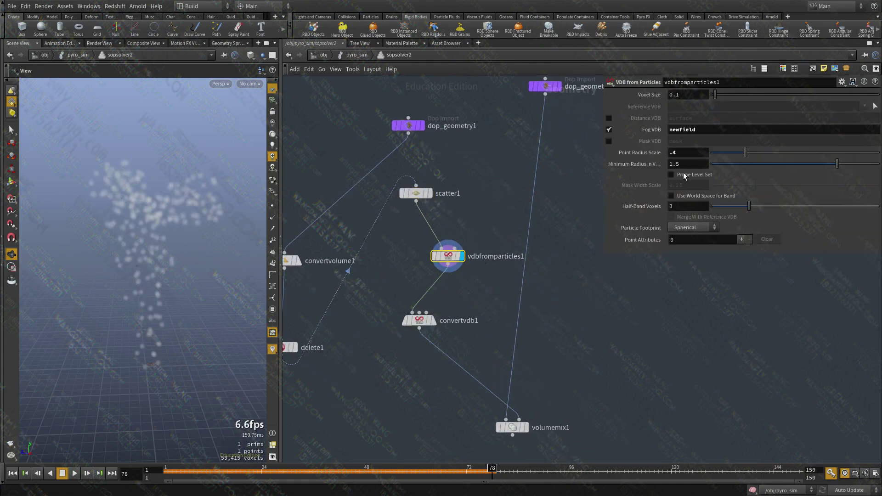
{"action": "left_click", "coordinate": [642, 377]}
{"action": "middle_click_drag", "start_coordinate": [619, 280], "coordinate": [619, 265]}
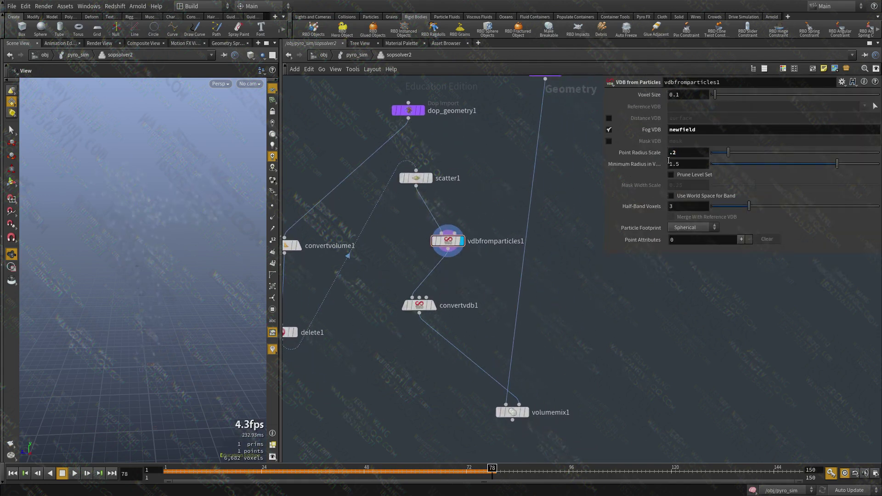
{"action": "type", "text": "4"}
{"action": "key", "text": "Return"}
Step: Display convertvdb1 and volumemix1 in turn to inspect the scattered field after conversion and mixing
{"action": "middle_click_drag", "start_coordinate": [438, 288], "coordinate": [447, 274]}
{"action": "key", "text": "r"}
{"action": "left_click_drag", "start_coordinate": [477, 255], "coordinate": [412, 321]}
{"action": "middle_click_drag", "start_coordinate": [404, 361], "coordinate": [397, 330]}
{"action": "left_click_drag", "start_coordinate": [397, 331], "coordinate": [449, 231]}
{"action": "key", "text": "r"}
{"action": "left_click_drag", "start_coordinate": [530, 313], "coordinate": [454, 424]}
{"action": "middle_click_drag", "start_coordinate": [638, 437], "coordinate": [617, 384]}
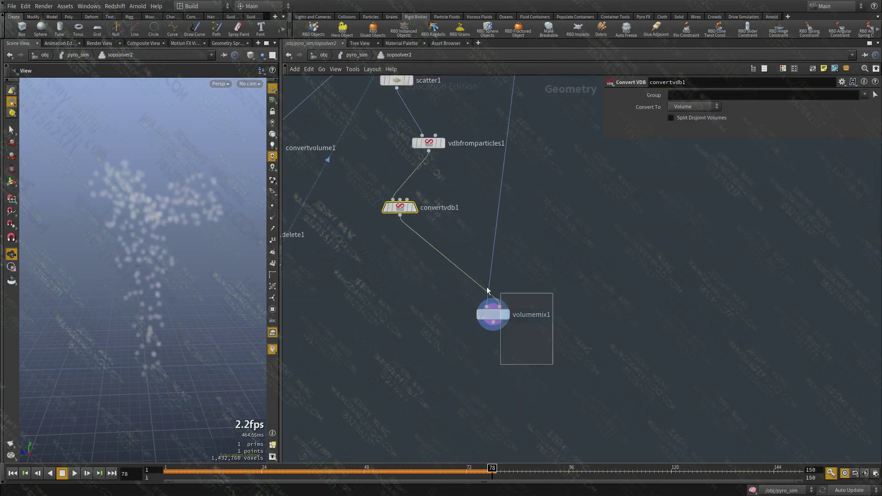
{"action": "left_click_drag", "start_coordinate": [565, 368], "coordinate": [476, 282]}
Step: Check the dop_geometry import of newfield, then display volumemix1 as the solver's final output
{"action": "middle_click_drag", "start_coordinate": [519, 286], "coordinate": [488, 464]}
{"action": "left_click_drag", "start_coordinate": [547, 228], "coordinate": [471, 91]}
{"action": "middle_click", "coordinate": [498, 153]}
{"action": "left_click", "coordinate": [507, 154]}
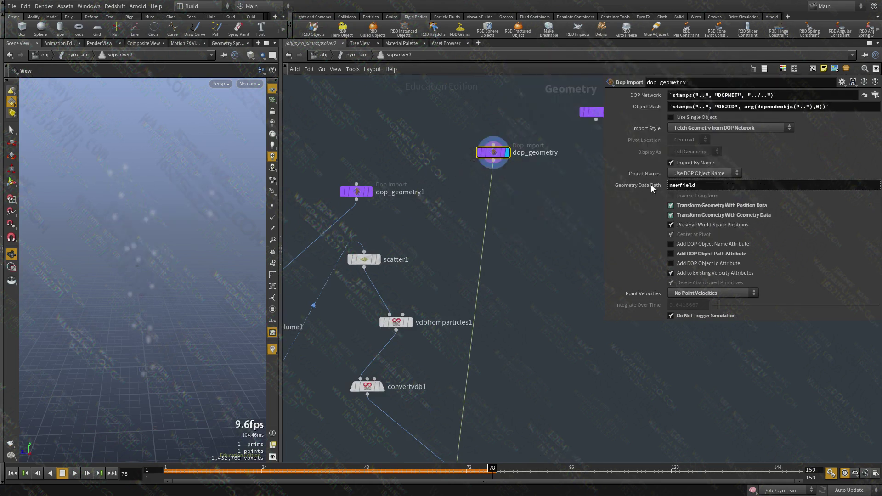
{"action": "middle_click_drag", "start_coordinate": [505, 289], "coordinate": [503, 112]}
{"action": "left_click", "coordinate": [471, 319]}
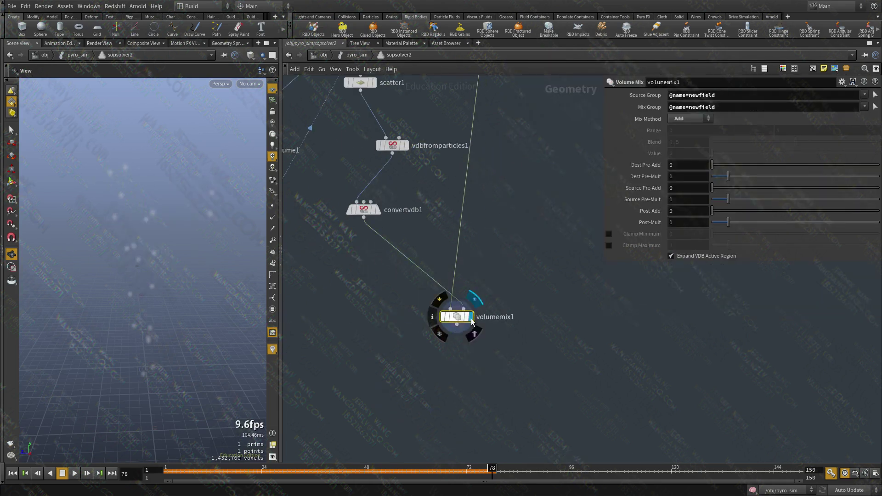
{"action": "left_click", "coordinate": [474, 300]}
Step: Return to the pyro_sim network, show the pyrosolver1 output chain and play the simulation
{"action": "key", "text": "u"}
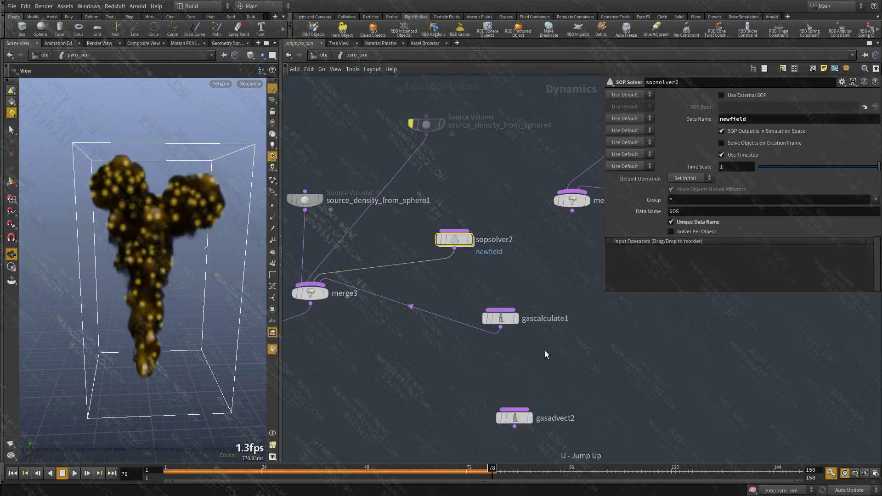
{"action": "left_click", "coordinate": [500, 319]}
{"action": "middle_click_drag", "start_coordinate": [494, 356], "coordinate": [569, 227]}
{"action": "scroll", "coordinate": [522, 307], "scroll_direction": "down", "scroll_amount": 3}
{"action": "scroll", "coordinate": [568, 228], "scroll_direction": "down", "scroll_amount": 1}
{"action": "scroll", "coordinate": [436, 284], "scroll_direction": "up", "scroll_amount": 3}
{"action": "left_click_drag", "start_coordinate": [412, 304], "coordinate": [331, 349]}
{"action": "middle_click_drag", "start_coordinate": [332, 349], "coordinate": [383, 338]}
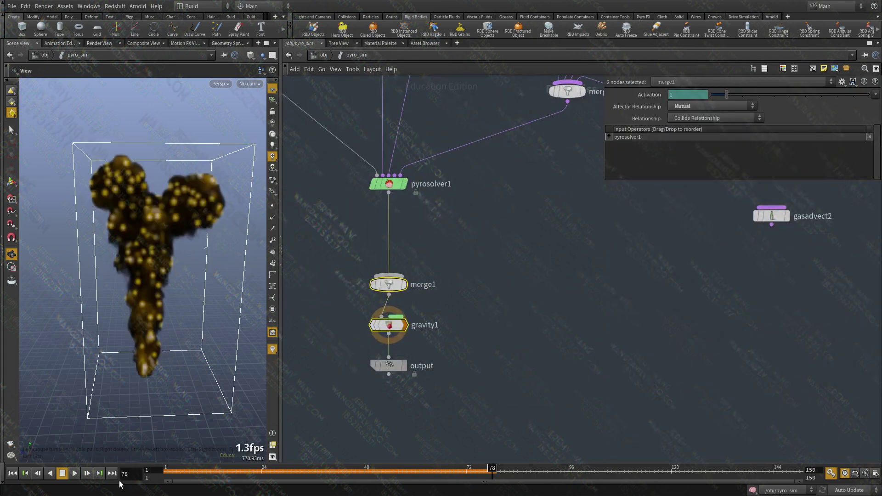
{"action": "left_click", "coordinate": [74, 473]}
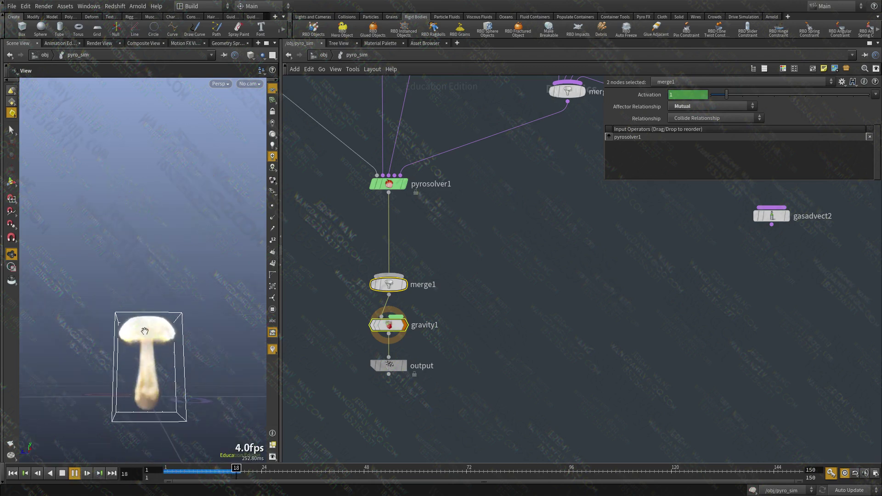
Step: Examine the running simulation from above and from the side, then stop playback at frame 59
{"action": "left_click_drag", "start_coordinate": [146, 332], "coordinate": [148, 382]}
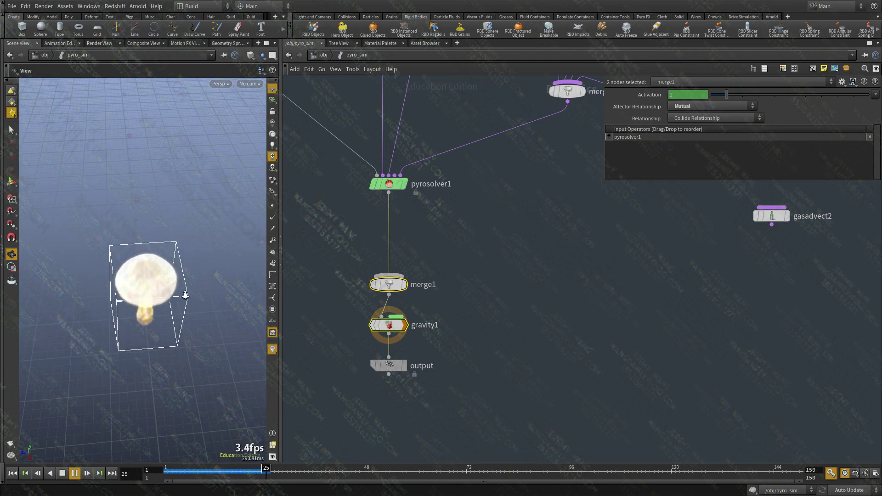
{"action": "right_click_drag", "start_coordinate": [178, 296], "coordinate": [104, 242]}
{"action": "left_click_drag", "start_coordinate": [103, 242], "coordinate": [195, 239]}
{"action": "right_click_drag", "start_coordinate": [158, 267], "coordinate": [138, 350]}
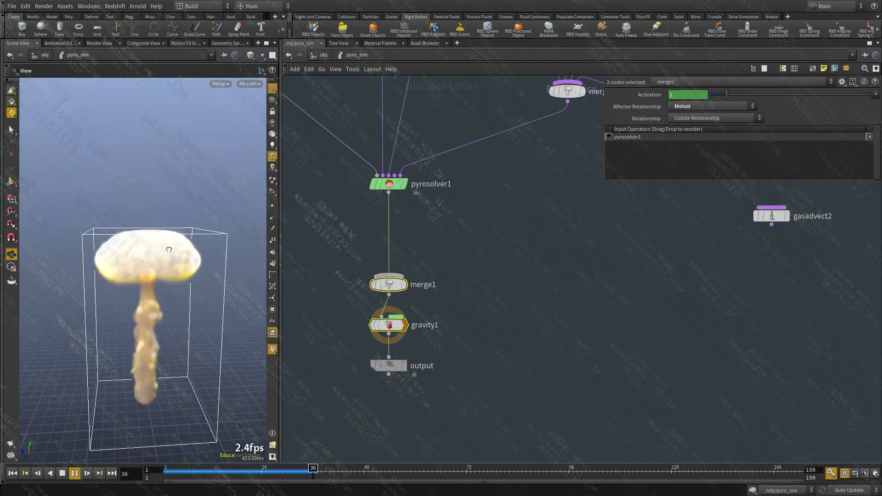
{"action": "left_click_drag", "start_coordinate": [138, 350], "coordinate": [147, 325]}
{"action": "left_click_drag", "start_coordinate": [155, 291], "coordinate": [165, 287]}
{"action": "left_click_drag", "start_coordinate": [181, 471], "coordinate": [133, 475]}
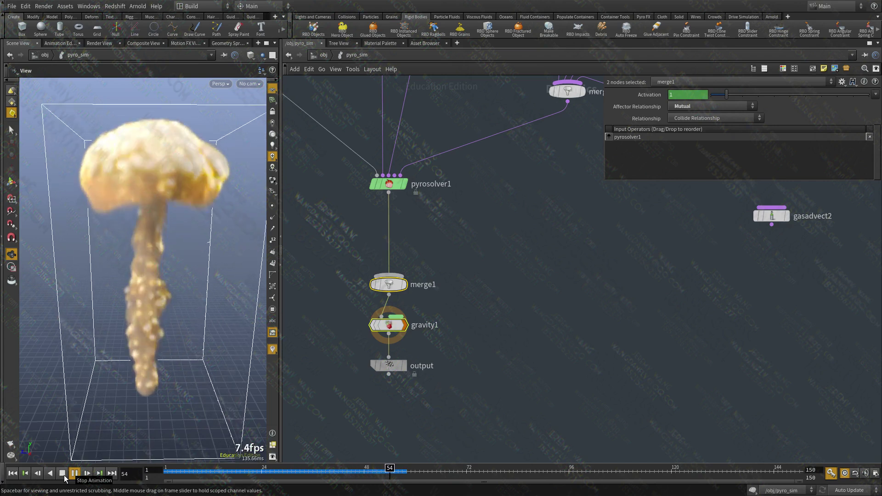
{"action": "left_click", "coordinate": [77, 471]}
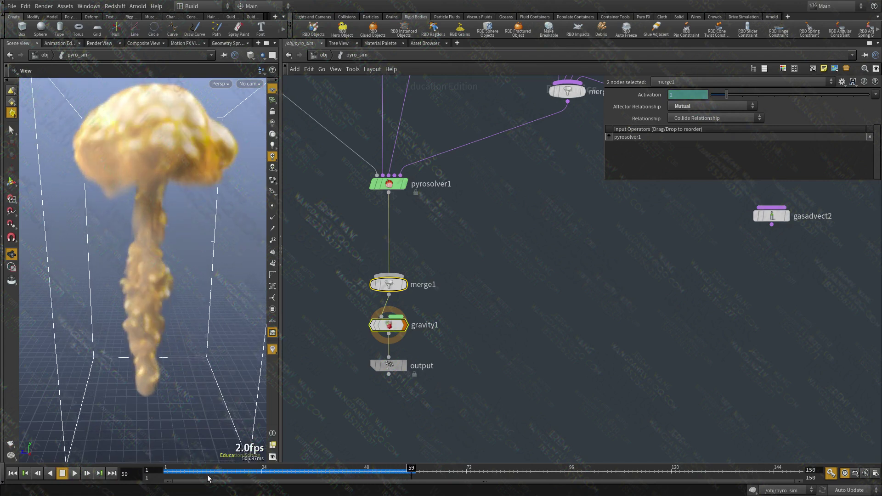
Step: Scrub the cached simulation to frame 45 and inspect the underside of the smoke cap
{"action": "left_click_drag", "start_coordinate": [204, 473], "coordinate": [145, 479]}
{"action": "left_click_drag", "start_coordinate": [206, 481], "coordinate": [351, 477]}
{"action": "left_click_drag", "start_coordinate": [142, 400], "coordinate": [144, 365]}
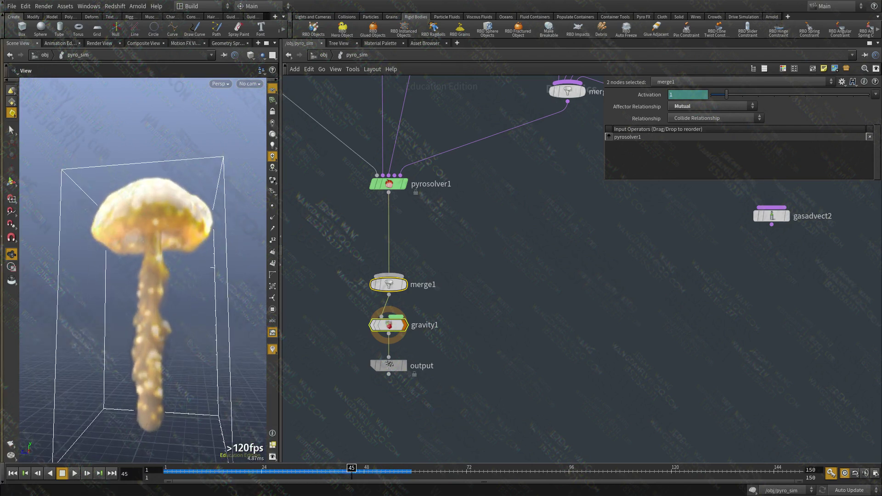